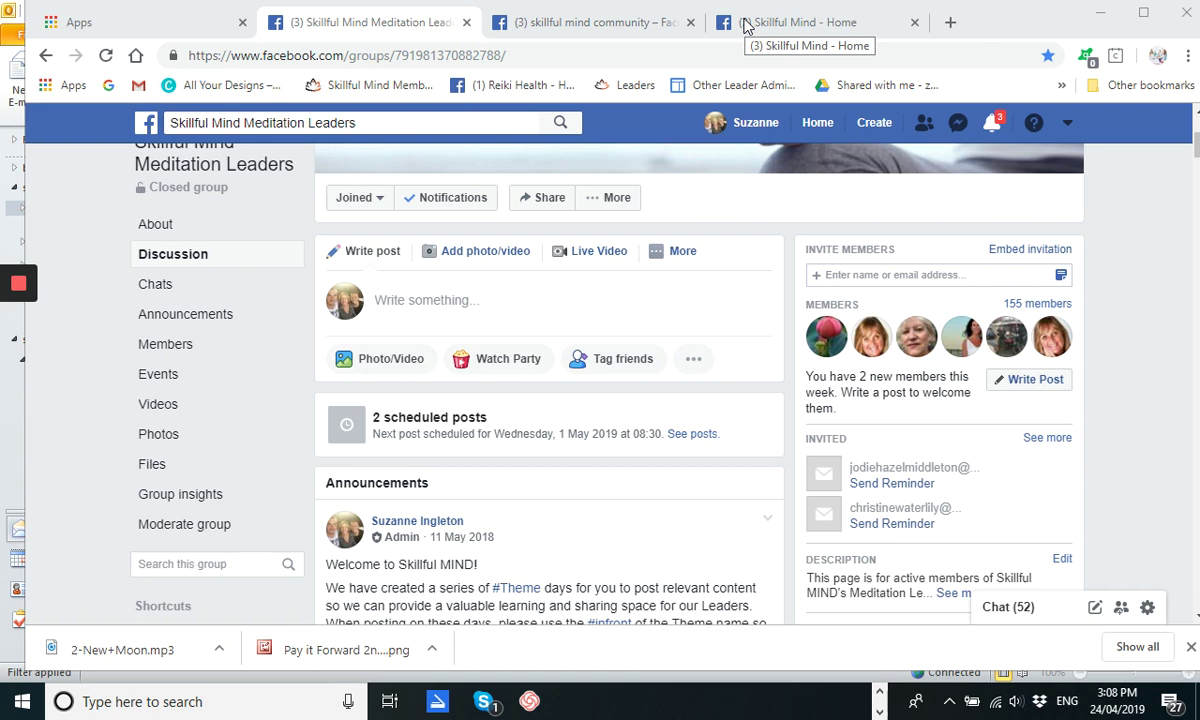
- Review the scheduled posts in the Skillful Mind Meditation Leaders group and check their publishing dates
{"action": "left_click", "coordinate": [690, 252]}
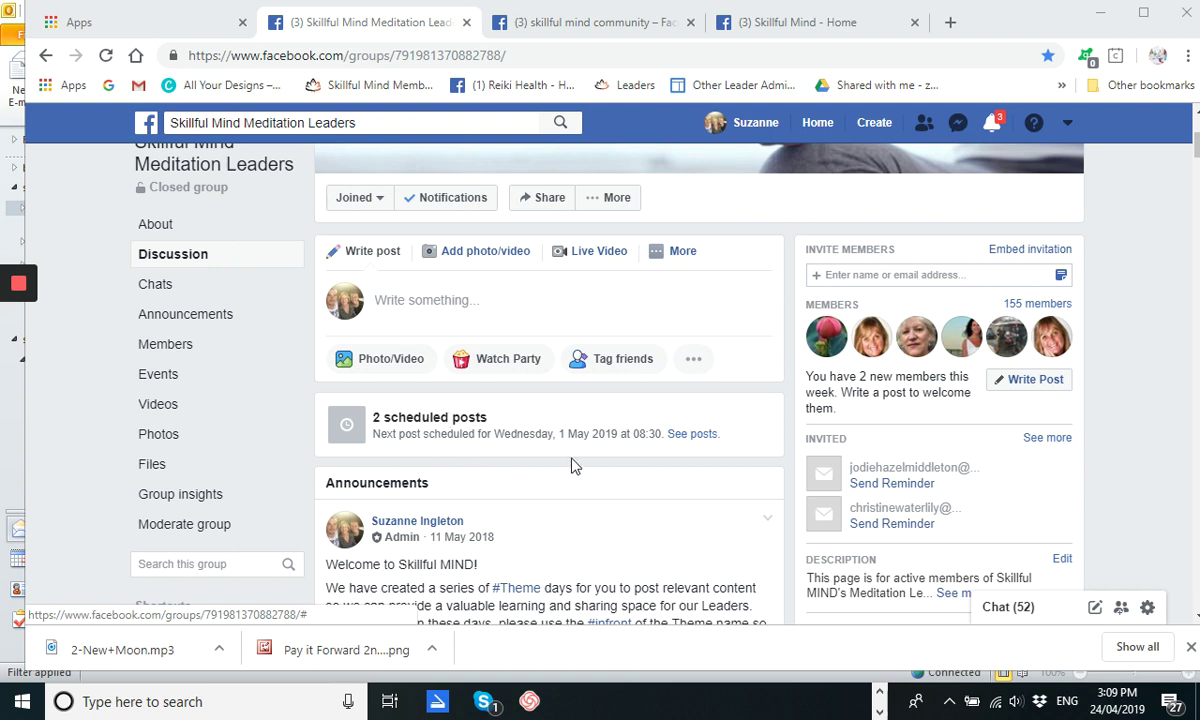
{"action": "left_click", "coordinate": [690, 436]}
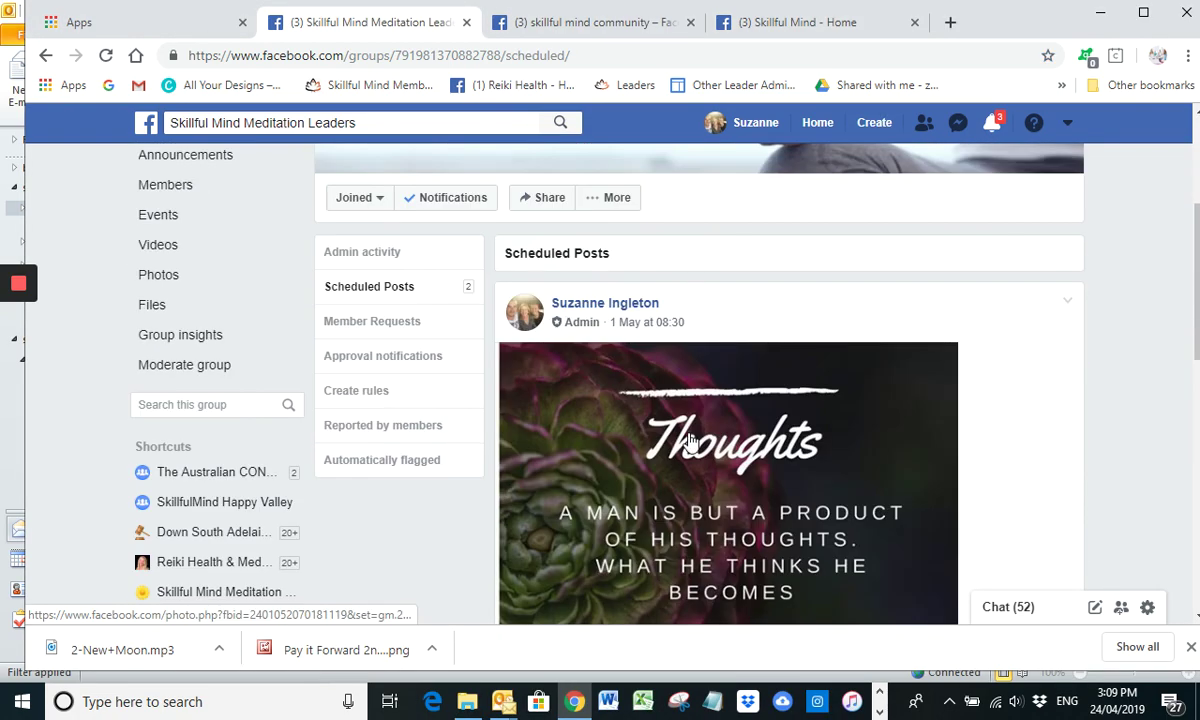
{"action": "scroll", "coordinate": [690, 440], "scroll_direction": "down", "scroll_amount": 8}
{"action": "scroll", "coordinate": [690, 440], "scroll_direction": "down", "scroll_amount": 2}
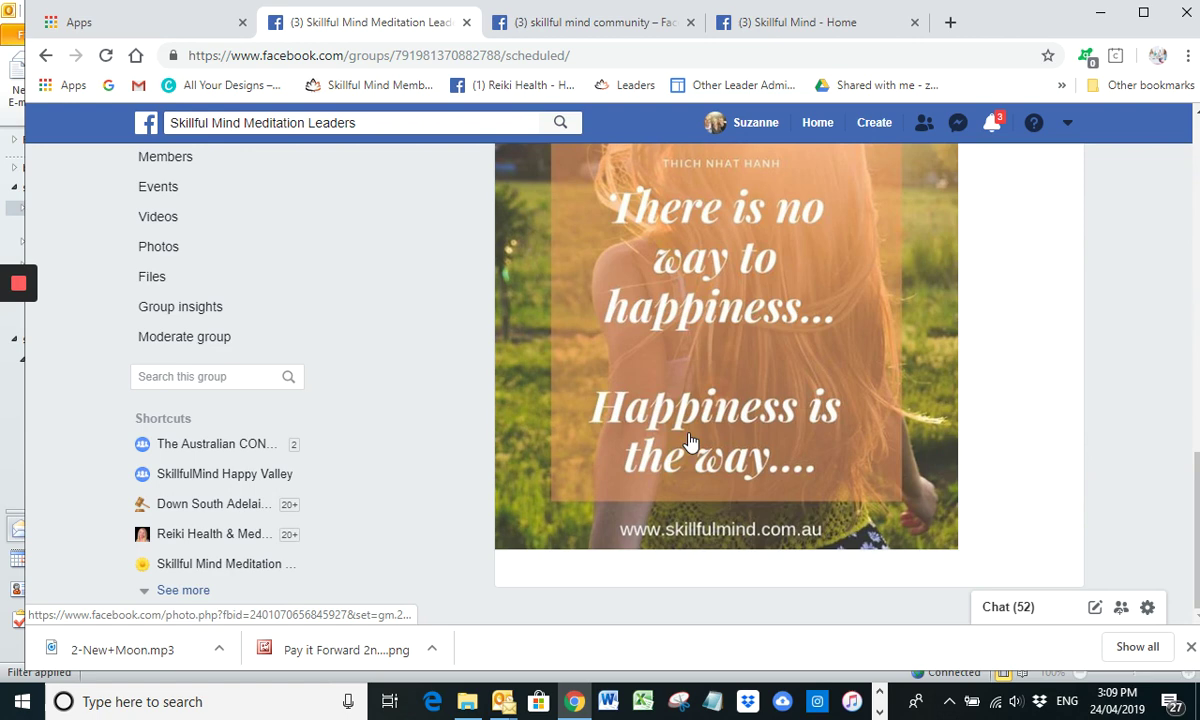
{"action": "scroll", "coordinate": [737, 490], "scroll_direction": "up", "scroll_amount": 3}
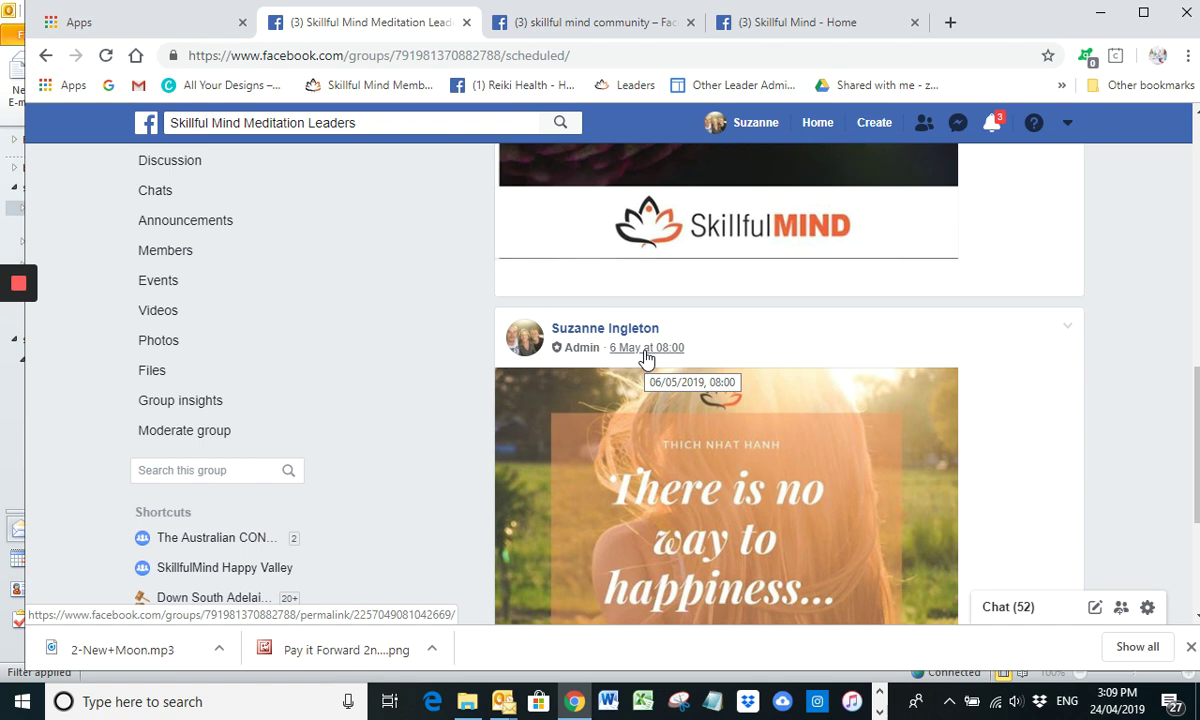
{"action": "scroll", "coordinate": [715, 391], "scroll_direction": "up", "scroll_amount": 5}
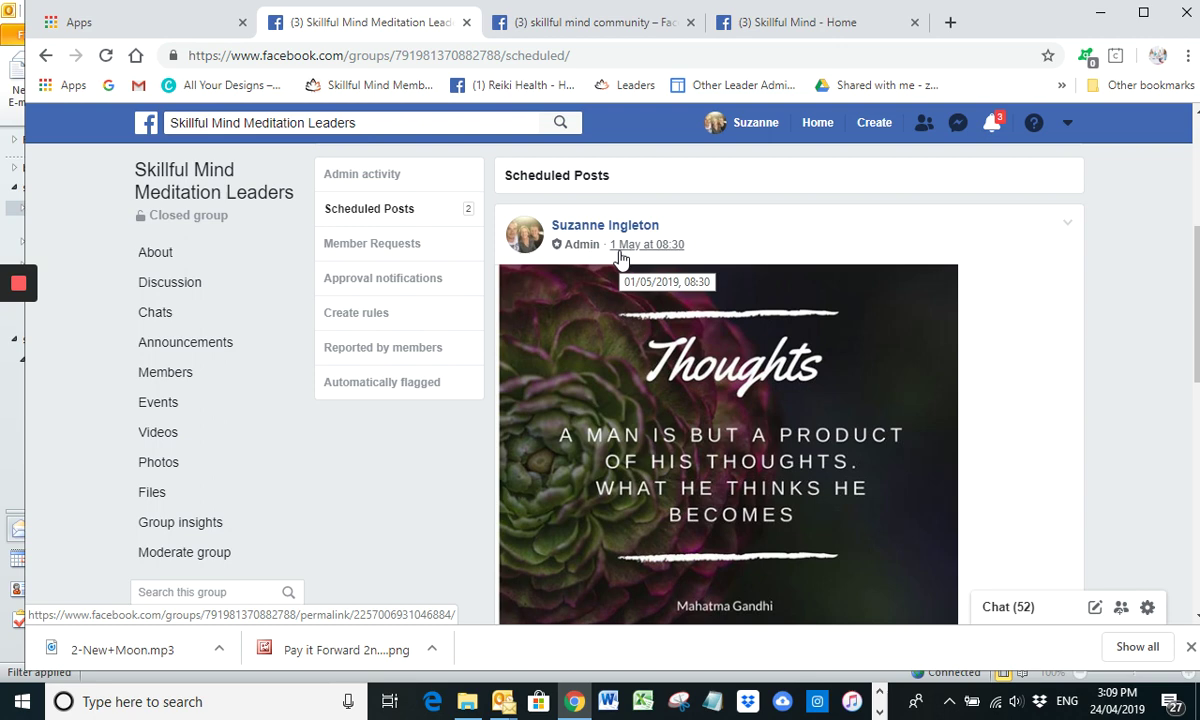
{"action": "scroll", "coordinate": [613, 340], "scroll_direction": "up", "scroll_amount": 2}
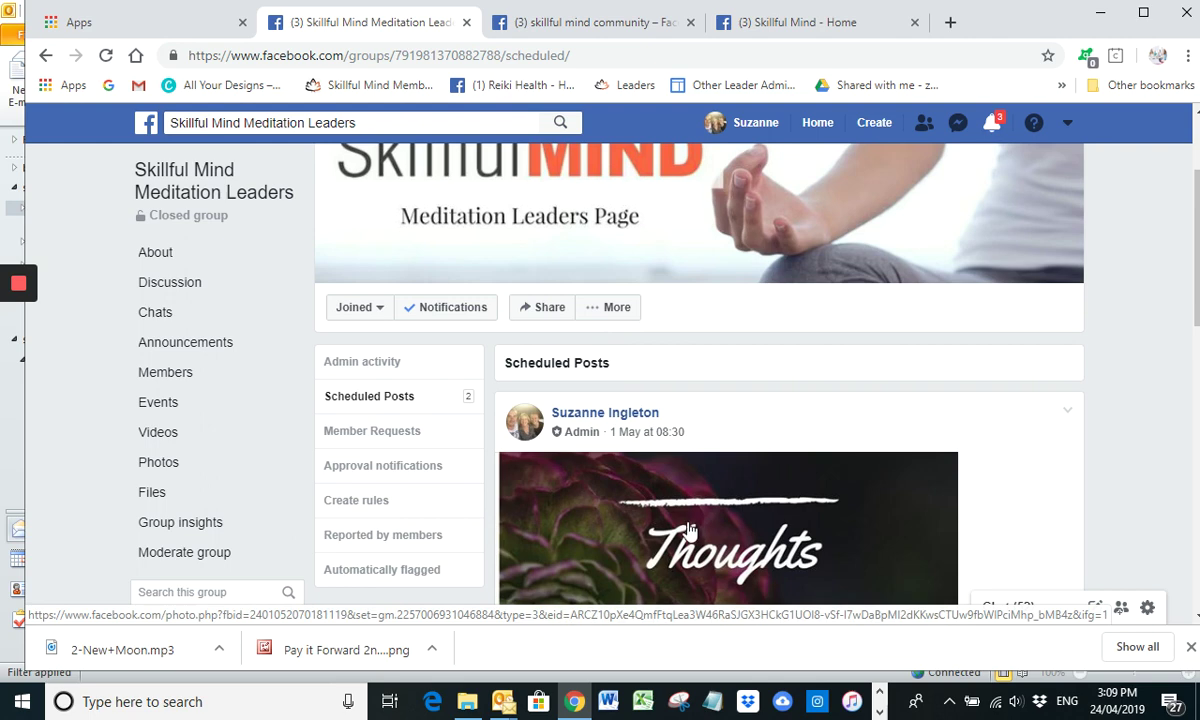
- Start a photo post in the group discussion and browse to Google Drive > Skillful Mind > Affiliates > Social Media > Content Posts
{"action": "left_click", "coordinate": [173, 288]}
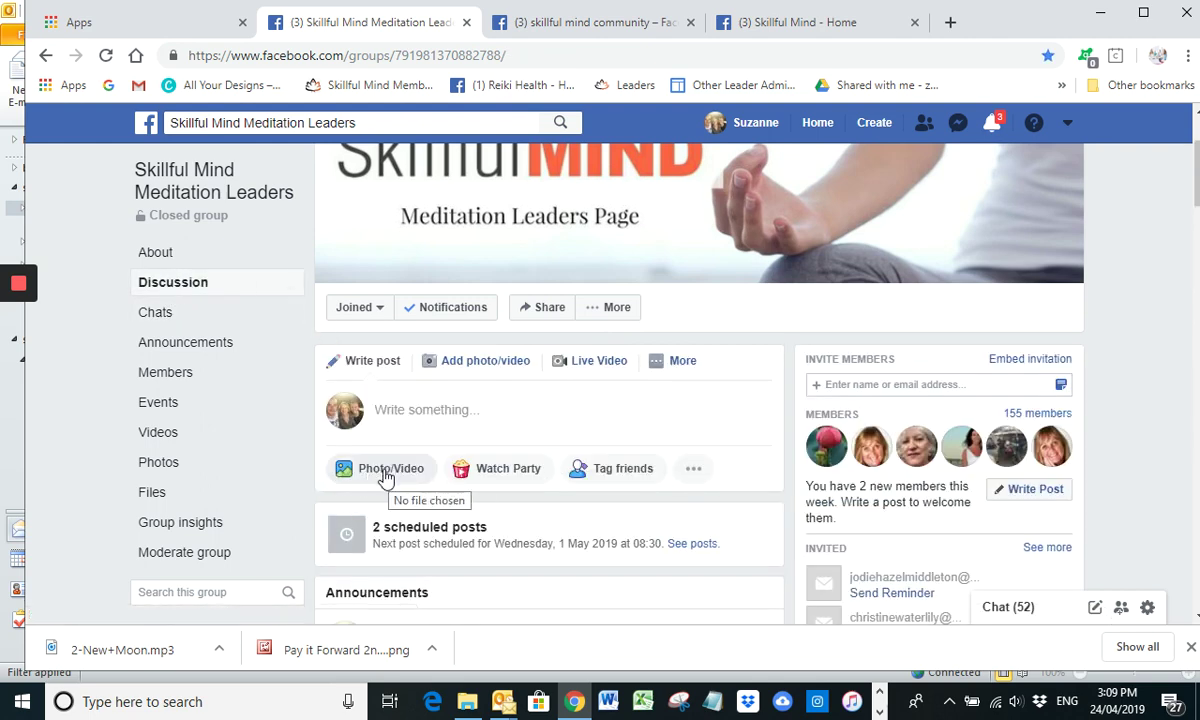
{"action": "left_click", "coordinate": [386, 476]}
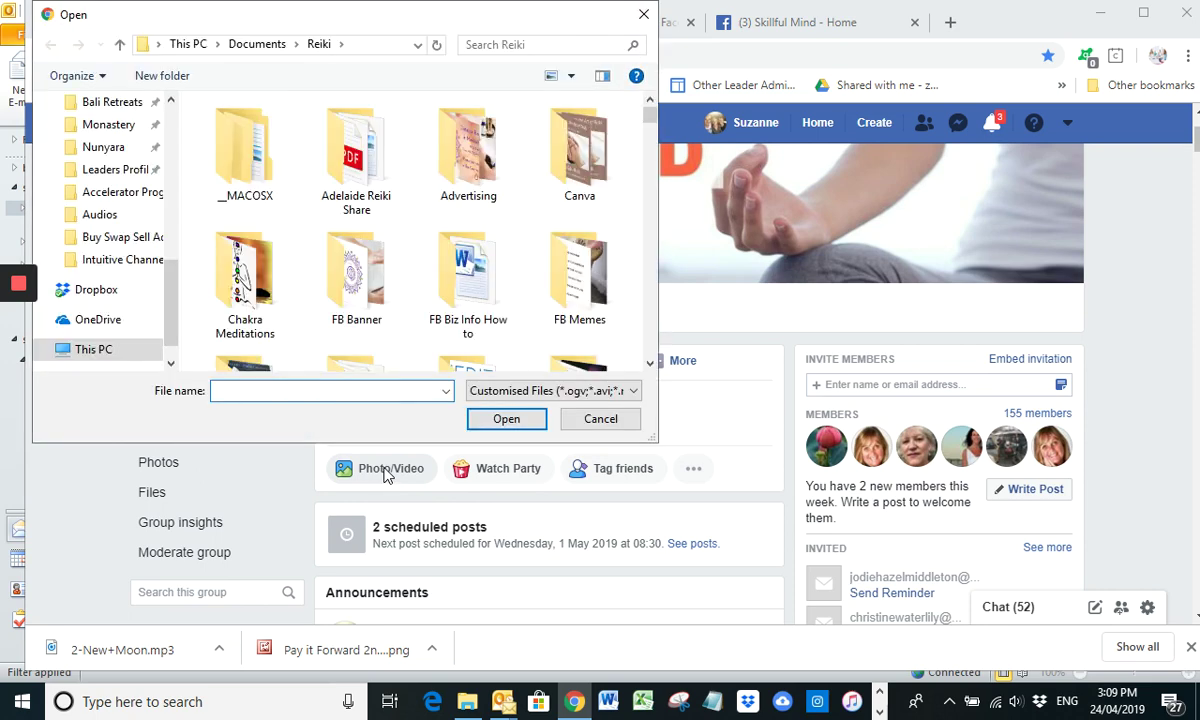
{"action": "left_click_drag", "start_coordinate": [174, 268], "coordinate": [182, 126]}
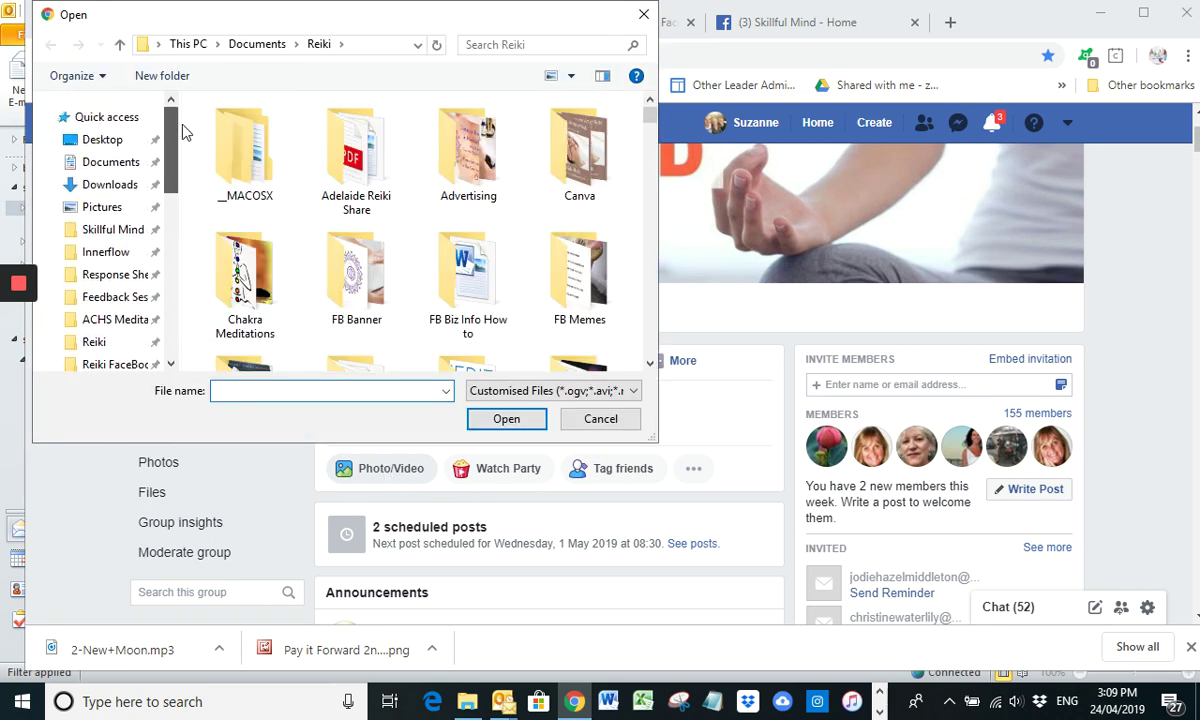
{"action": "scroll", "coordinate": [175, 140], "scroll_direction": "down", "scroll_amount": 2}
{"action": "left_click", "coordinate": [118, 305]}
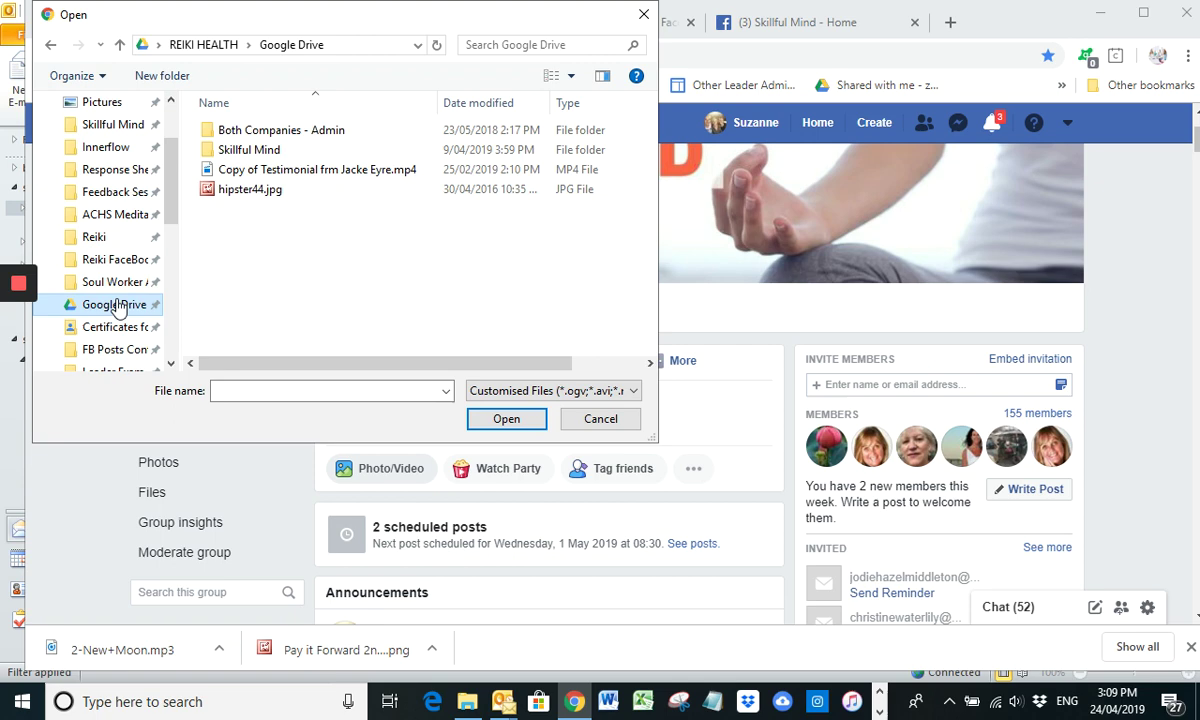
{"action": "double_click", "coordinate": [252, 150]}
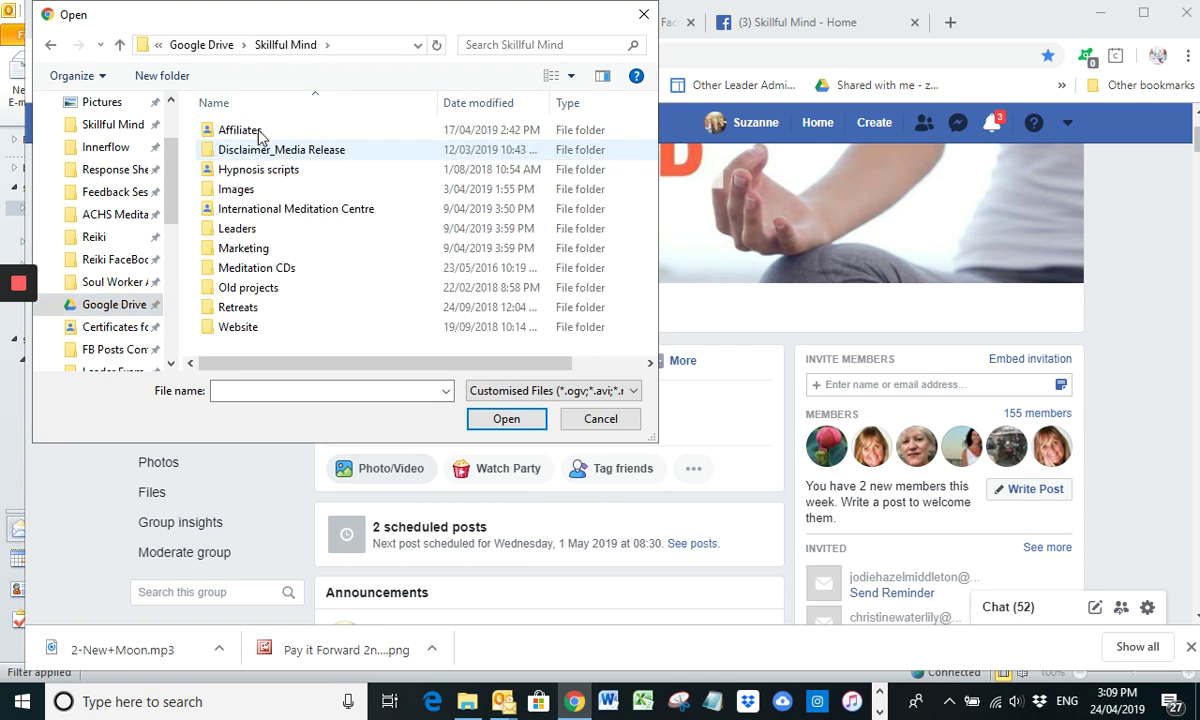
{"action": "double_click", "coordinate": [248, 130]}
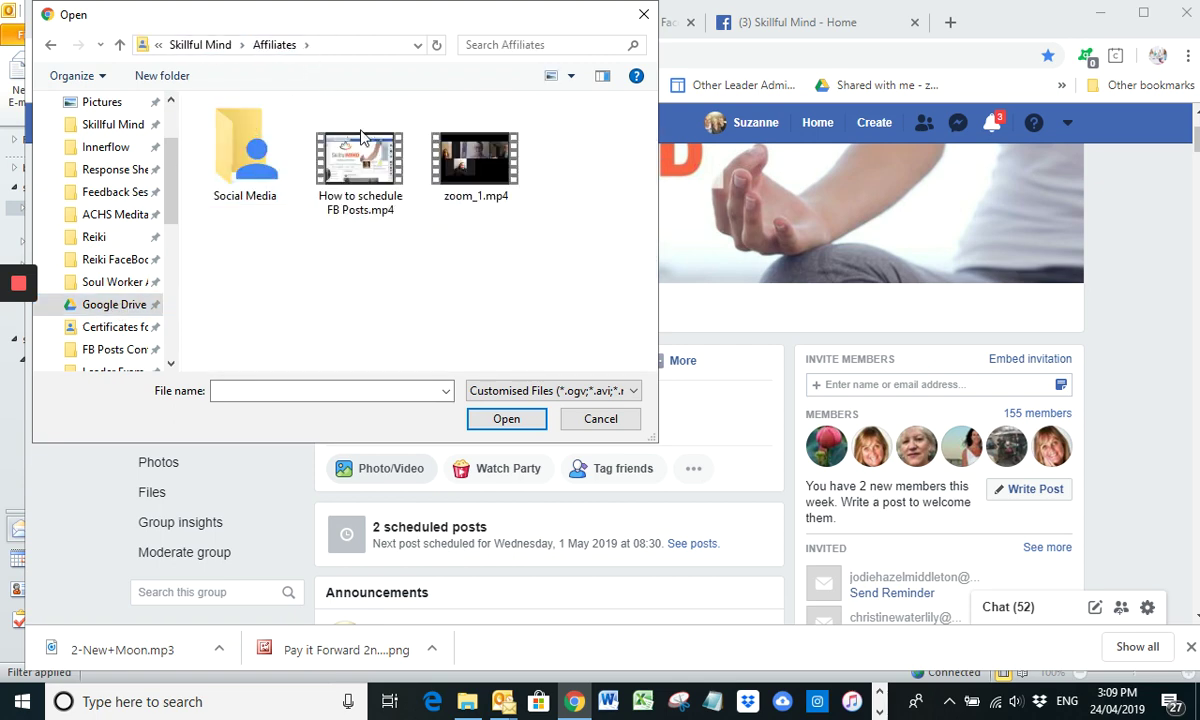
{"action": "double_click", "coordinate": [230, 175]}
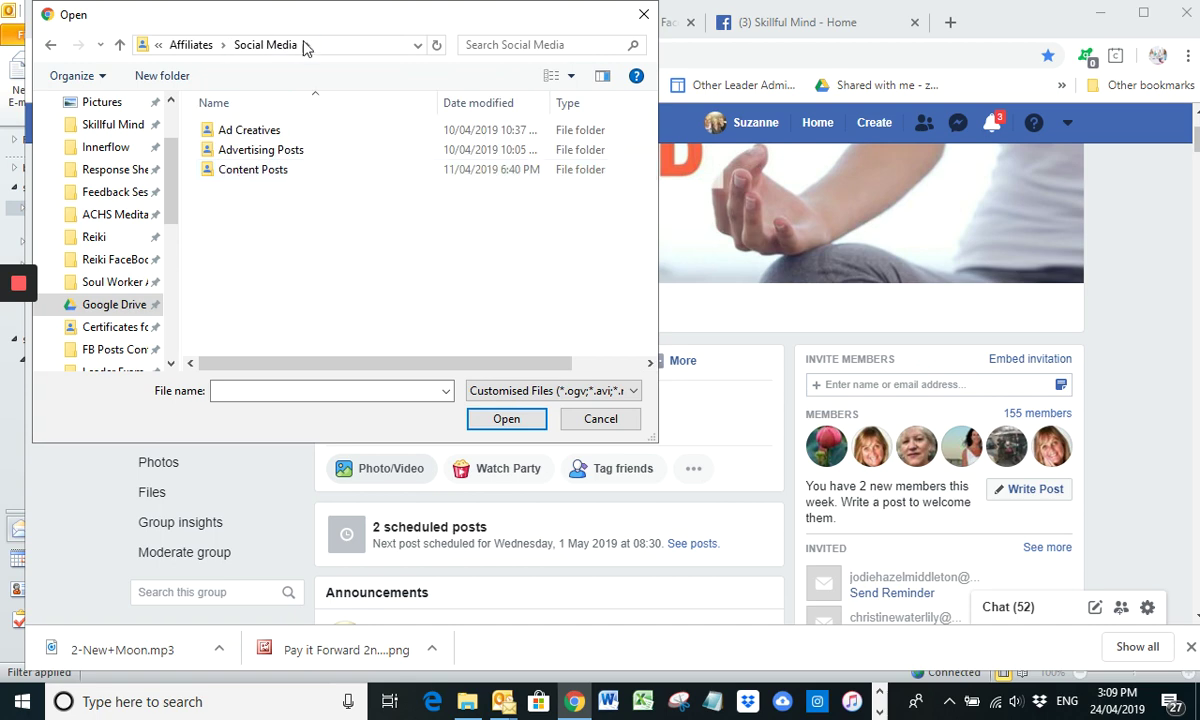
{"action": "double_click", "coordinate": [255, 170]}
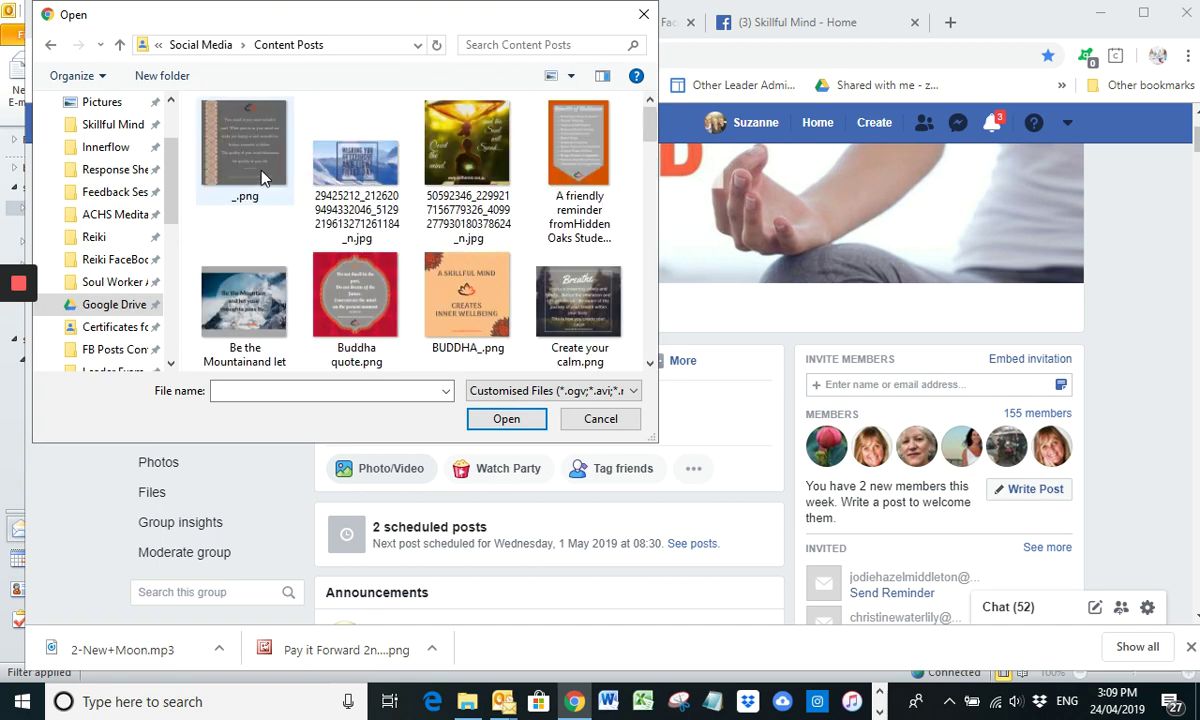
- Attach the image "The mind is like water.png" from the Content Posts folder to the Meditation Leaders group post
{"action": "left_click_drag", "start_coordinate": [650, 120], "coordinate": [621, 346]}
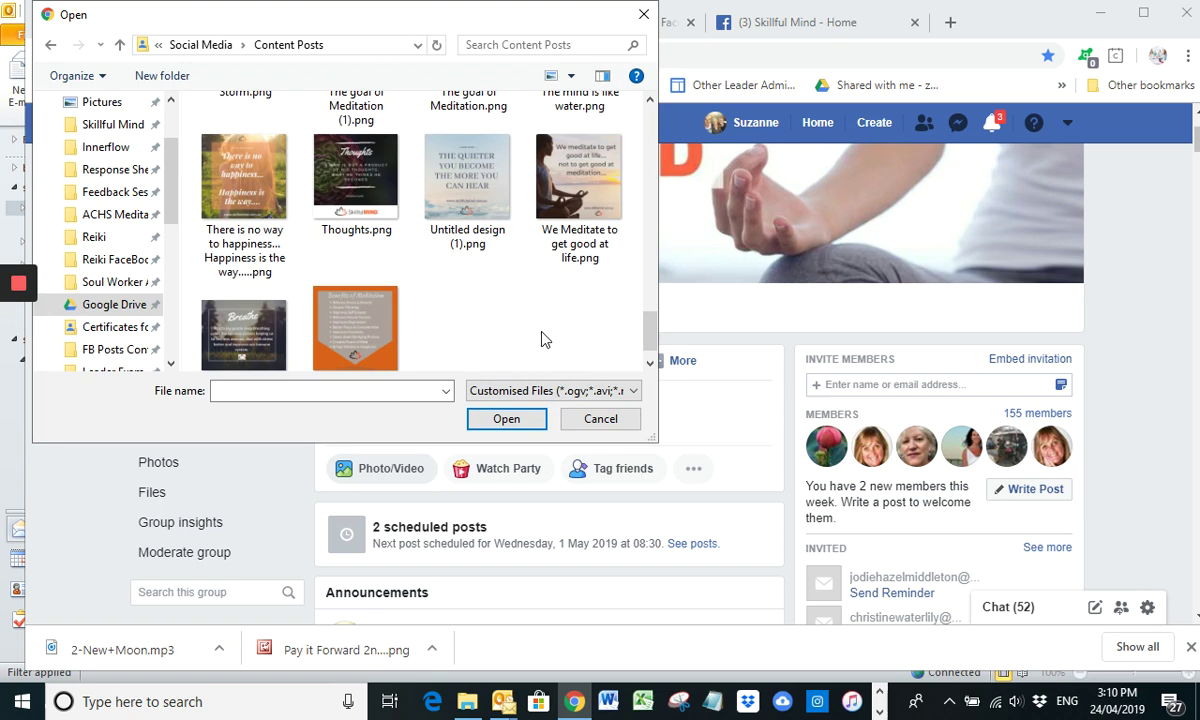
{"action": "scroll", "coordinate": [544, 338], "scroll_direction": "up", "scroll_amount": 1}
{"action": "scroll", "coordinate": [501, 348], "scroll_direction": "up", "scroll_amount": 1}
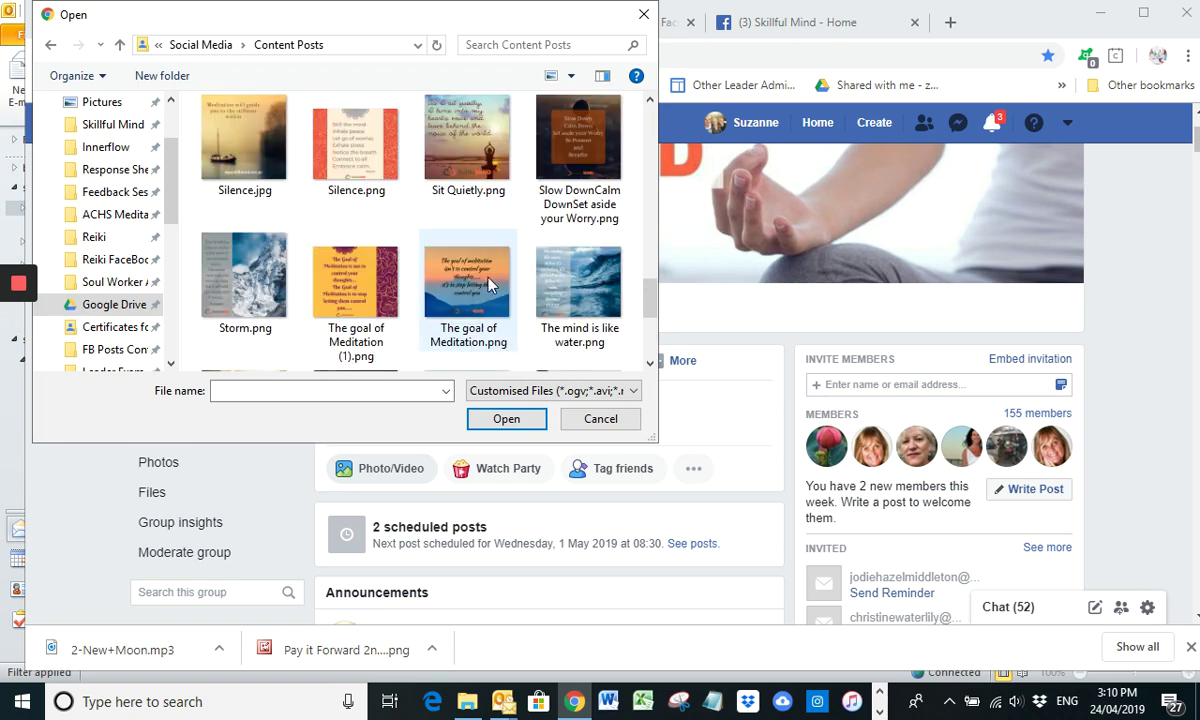
{"action": "left_click", "coordinate": [567, 277]}
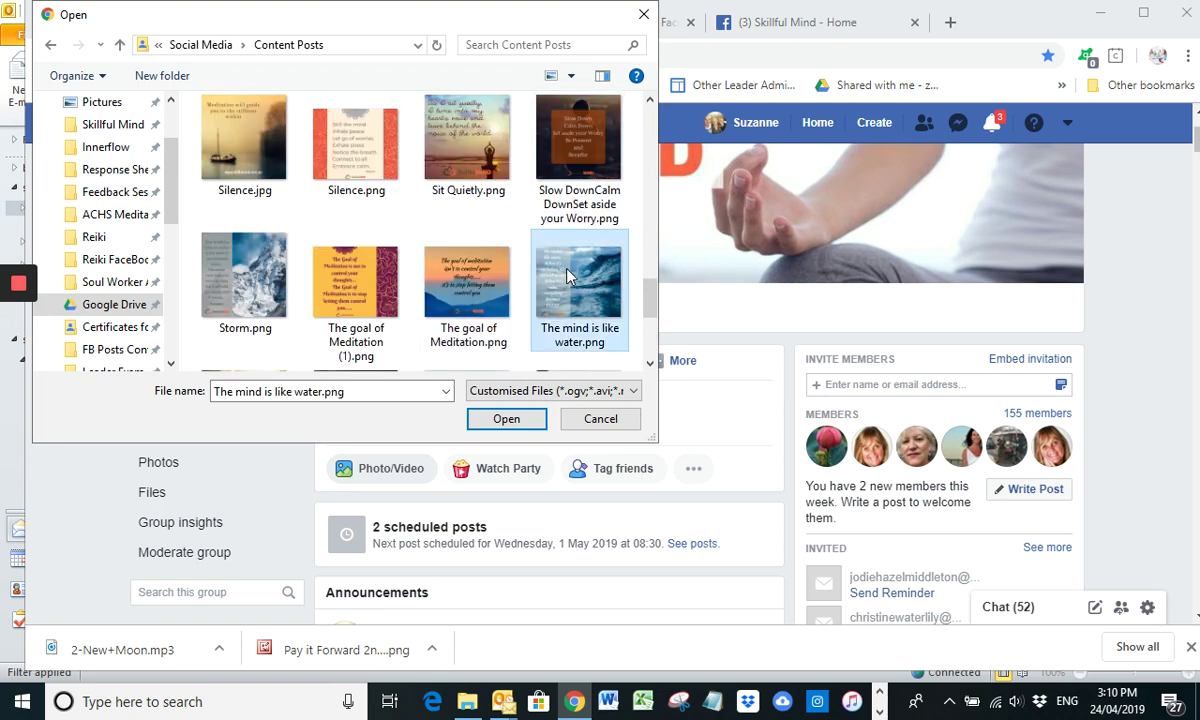
{"action": "left_click", "coordinate": [497, 421]}
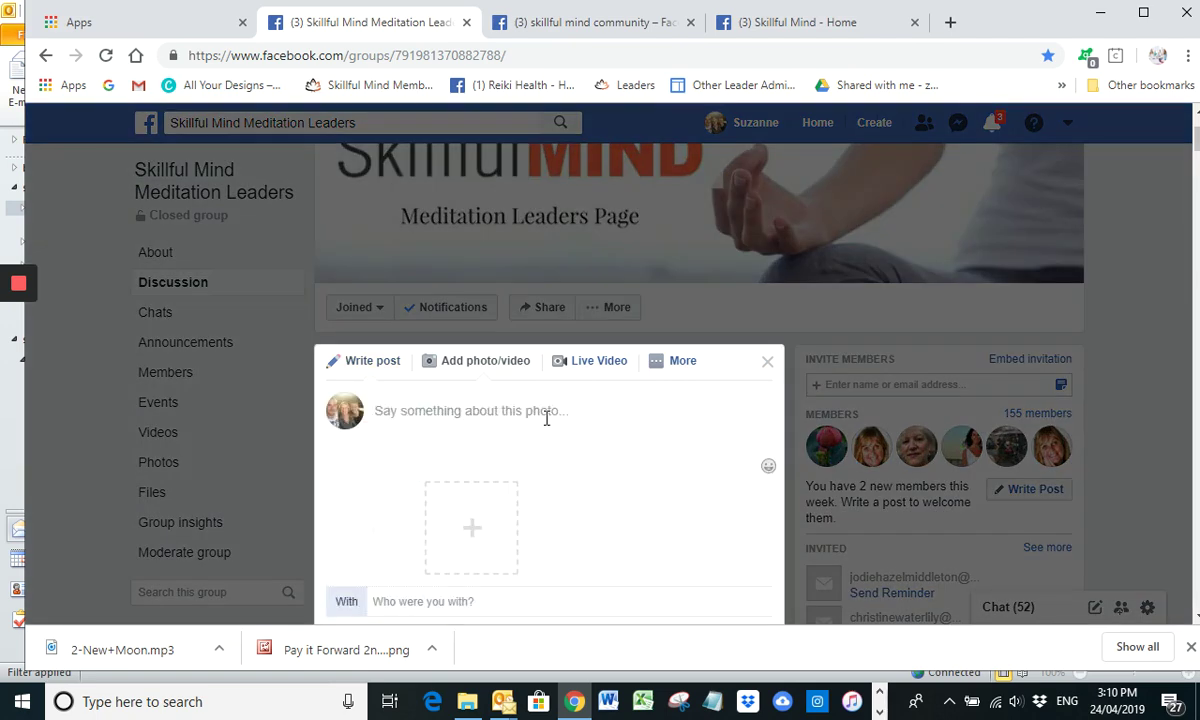
- Schedule the Meditation Leaders photo post for 8 May 2019 at 16:10
{"action": "scroll", "coordinate": [635, 343], "scroll_direction": "down", "scroll_amount": 2}
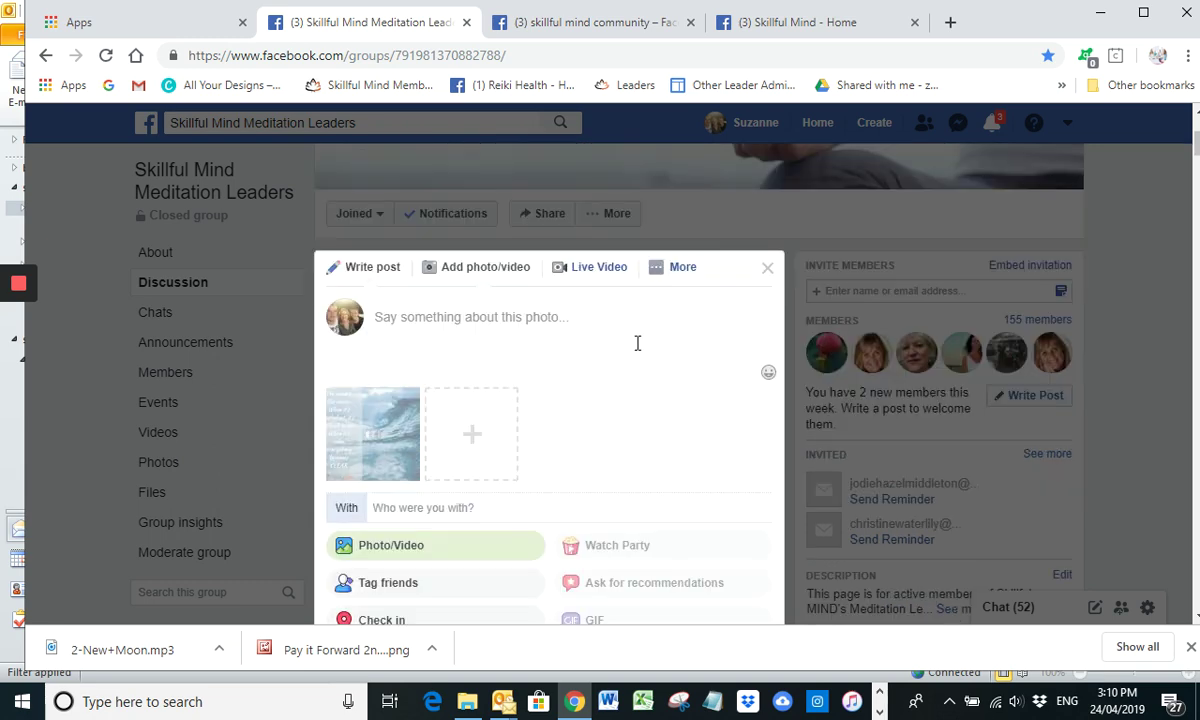
{"action": "scroll", "coordinate": [635, 351], "scroll_direction": "down", "scroll_amount": 1}
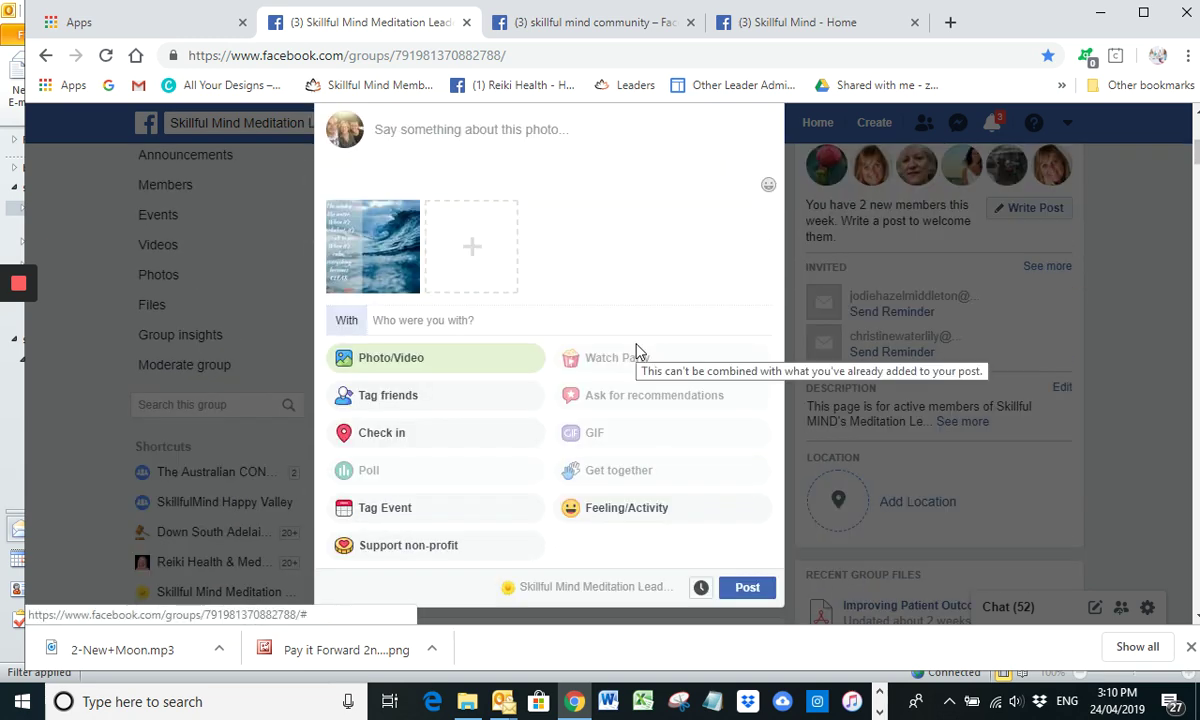
{"action": "left_click", "coordinate": [702, 589]}
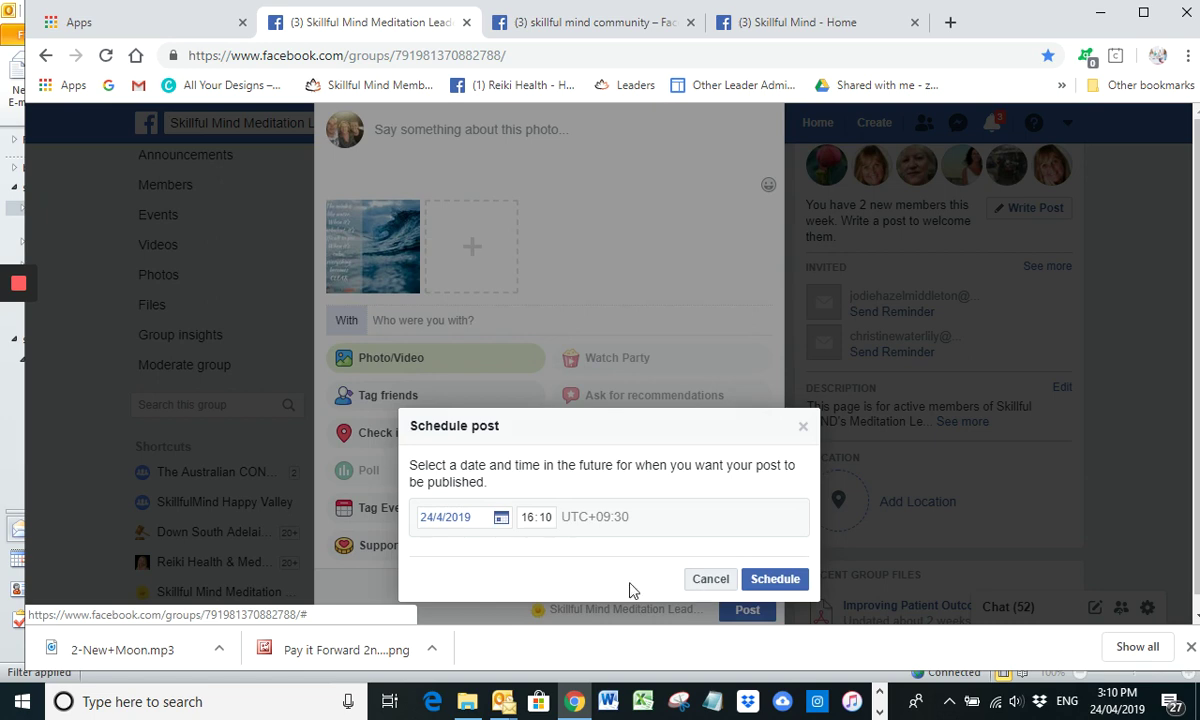
{"action": "left_click", "coordinate": [501, 520]}
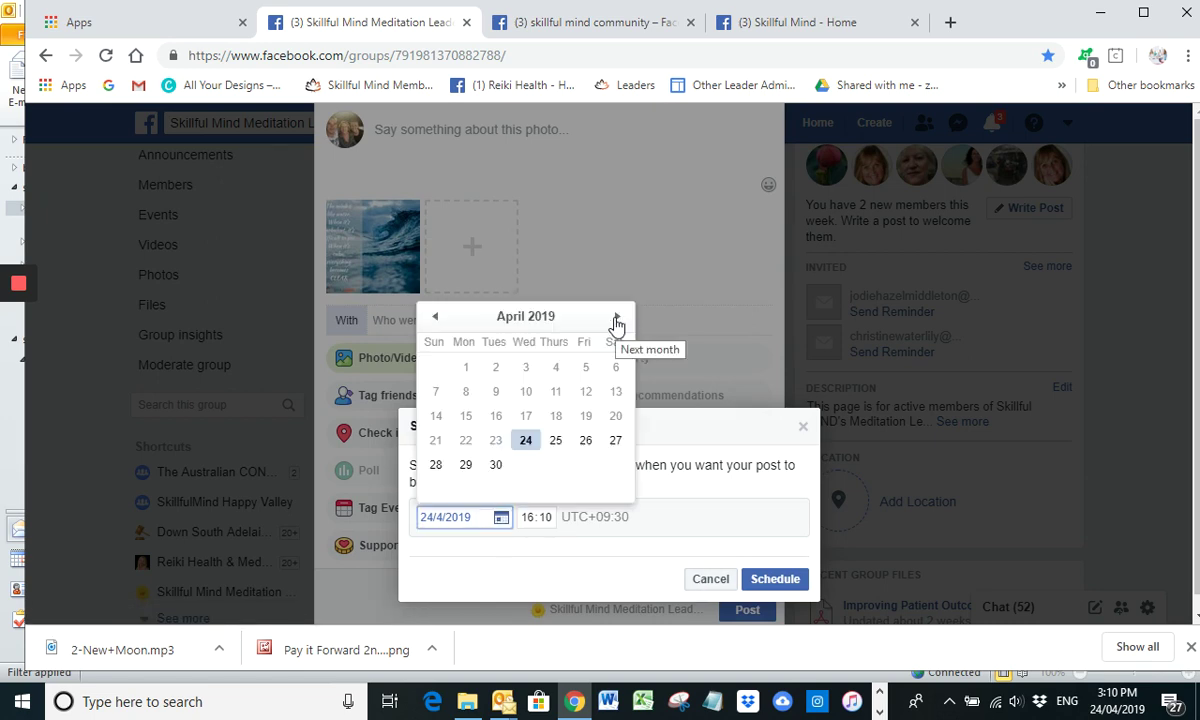
{"action": "left_click", "coordinate": [616, 320]}
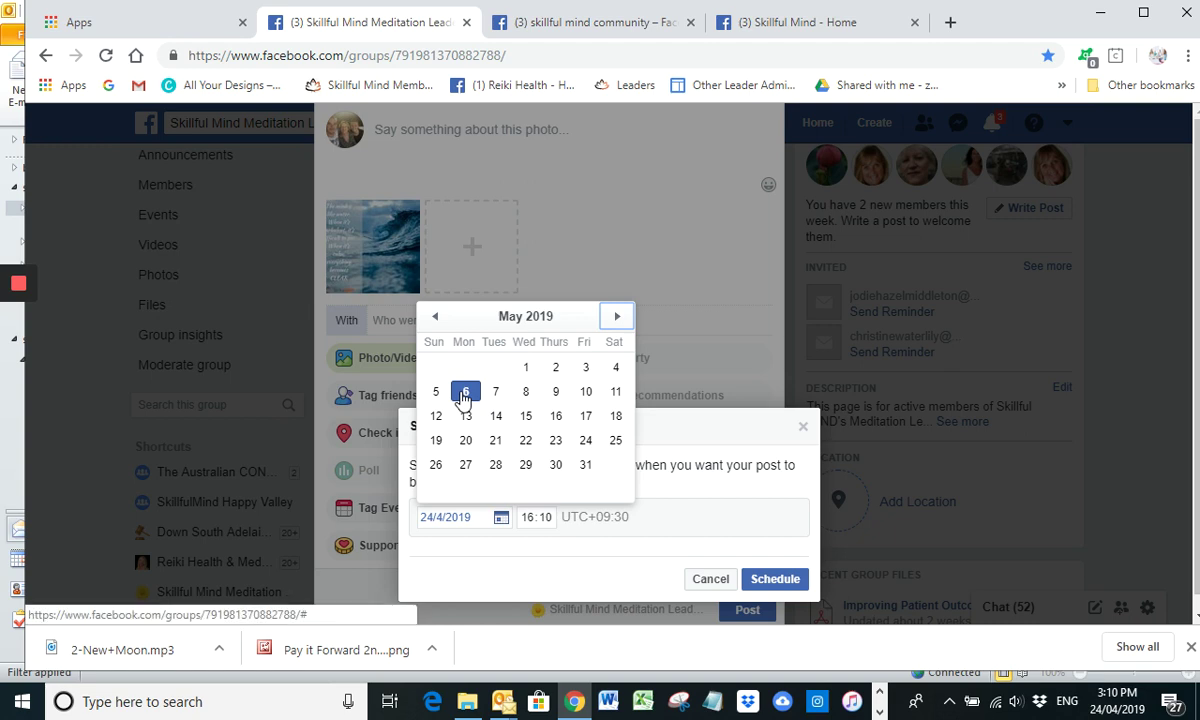
{"action": "left_click", "coordinate": [525, 394]}
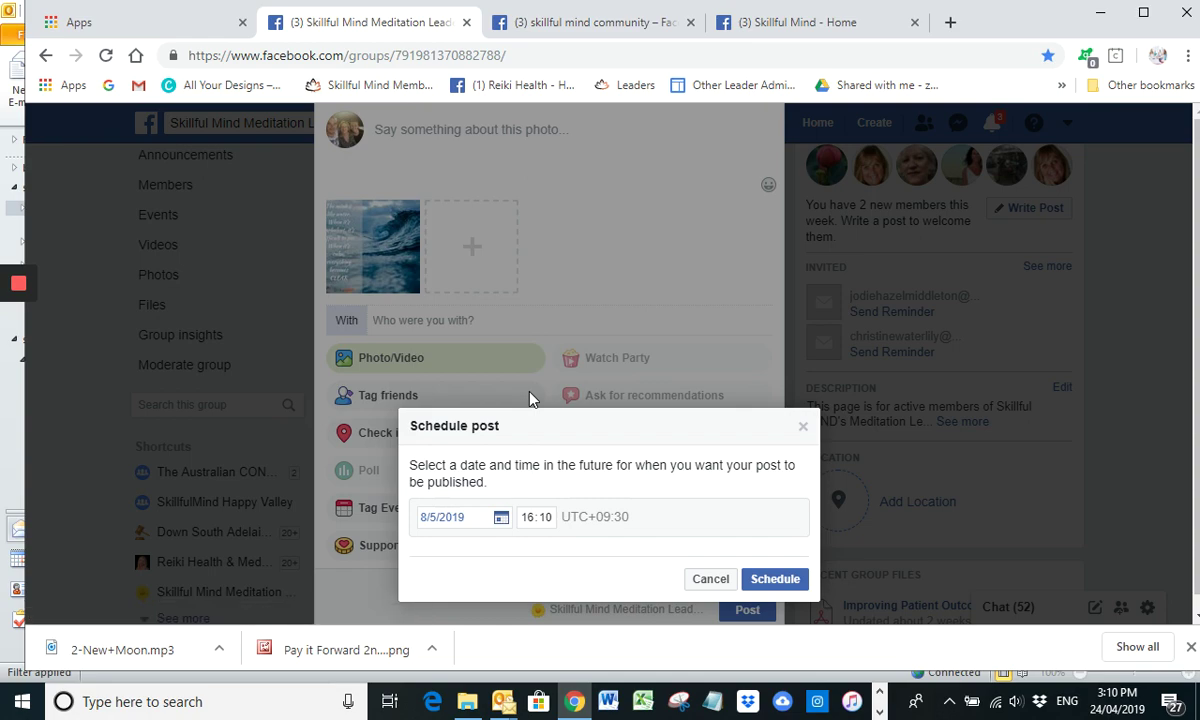
{"action": "left_click", "coordinate": [768, 582]}
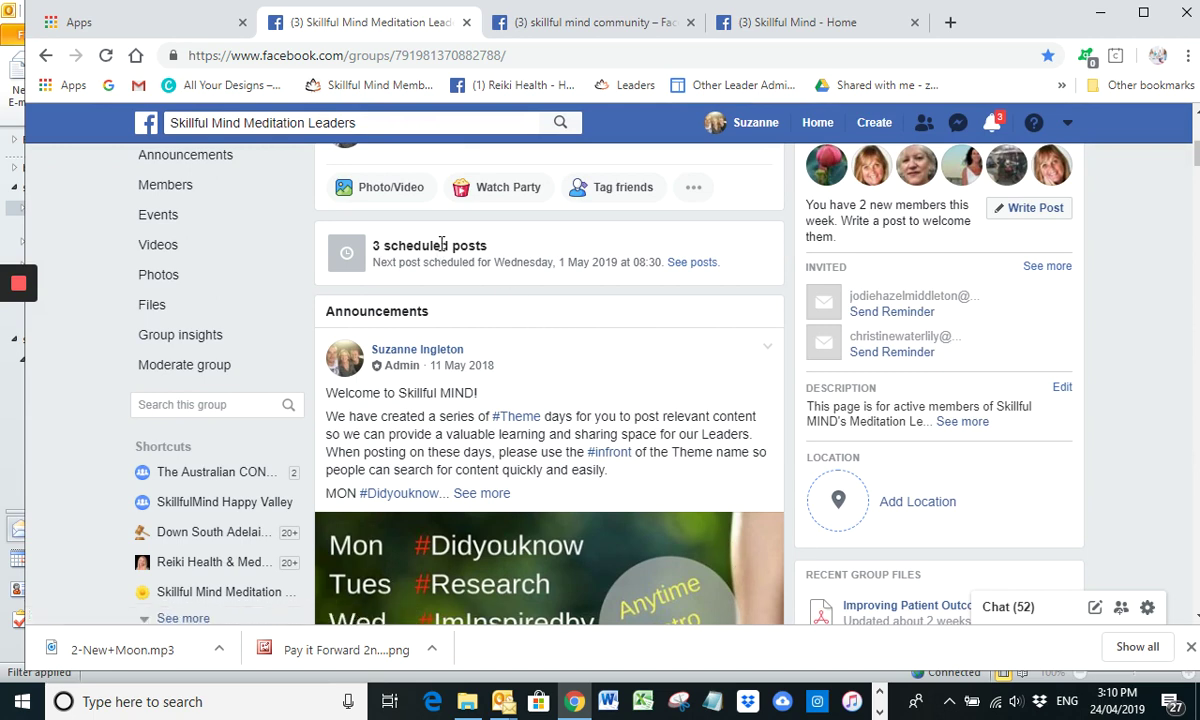
- Open the Skillful MIND Community group from the Facebook search results and go to its post composer
{"action": "left_click", "coordinate": [598, 27]}
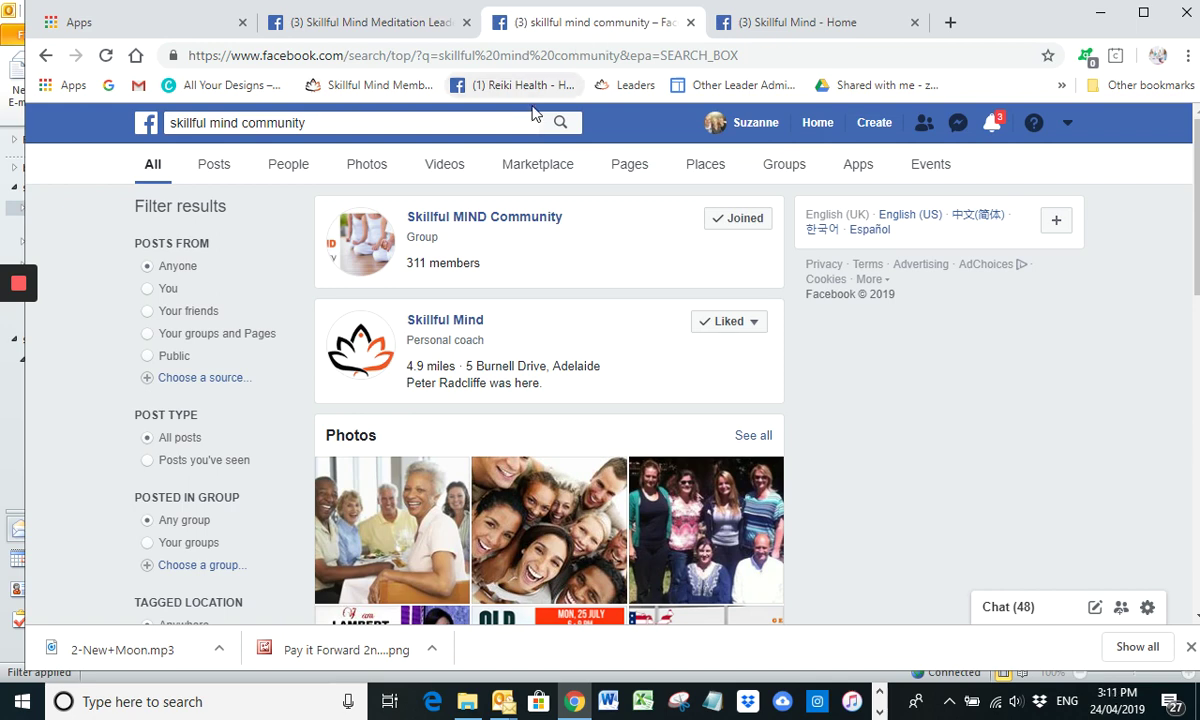
{"action": "left_click", "coordinate": [500, 222]}
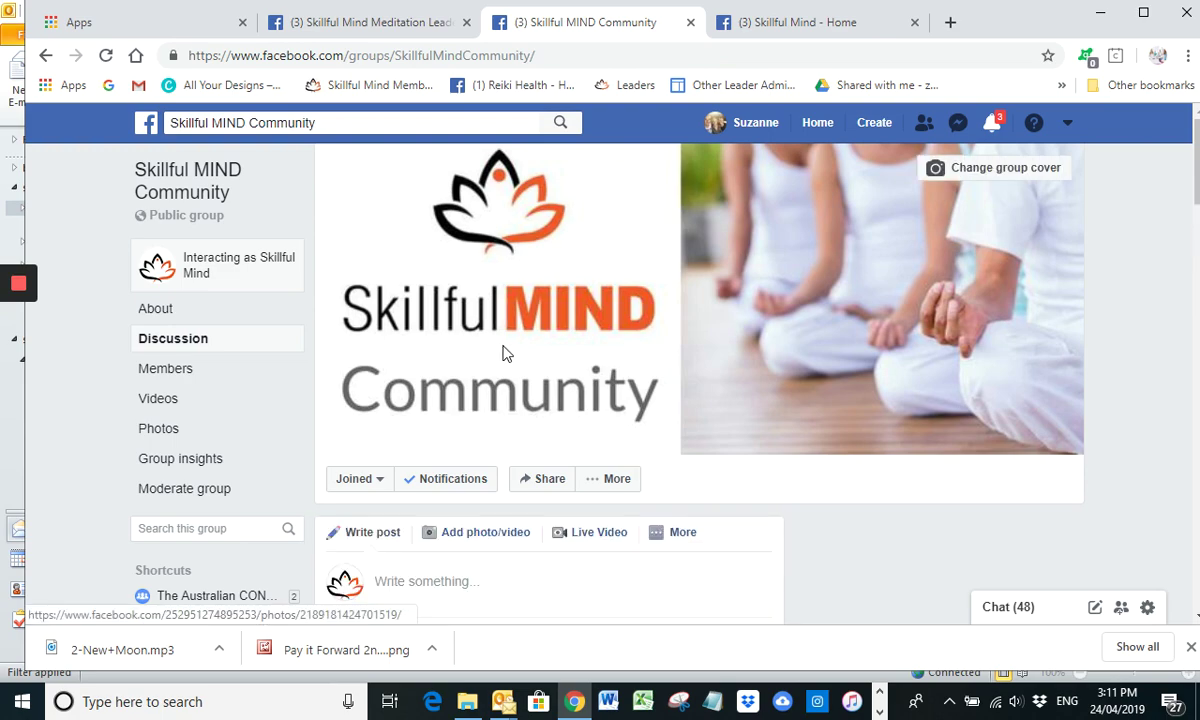
{"action": "scroll", "coordinate": [503, 350], "scroll_direction": "down", "scroll_amount": 2}
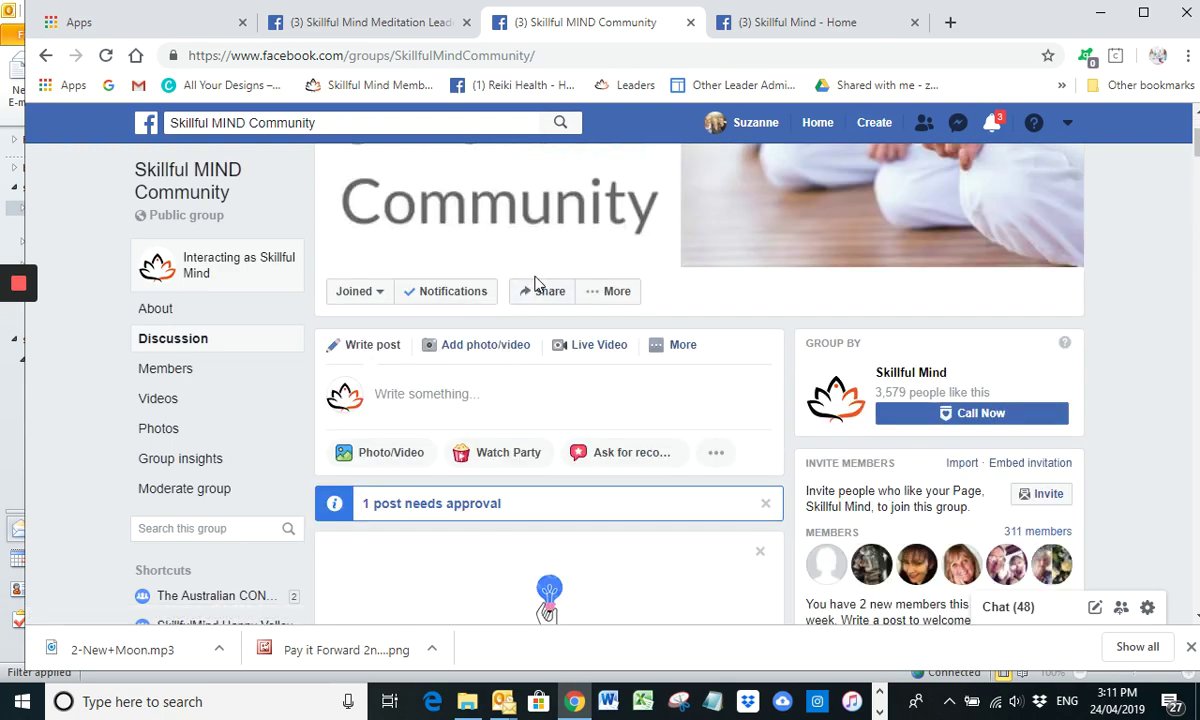
{"action": "scroll", "coordinate": [536, 283], "scroll_direction": "down", "scroll_amount": 2}
{"action": "scroll", "coordinate": [536, 290], "scroll_direction": "up", "scroll_amount": 2}
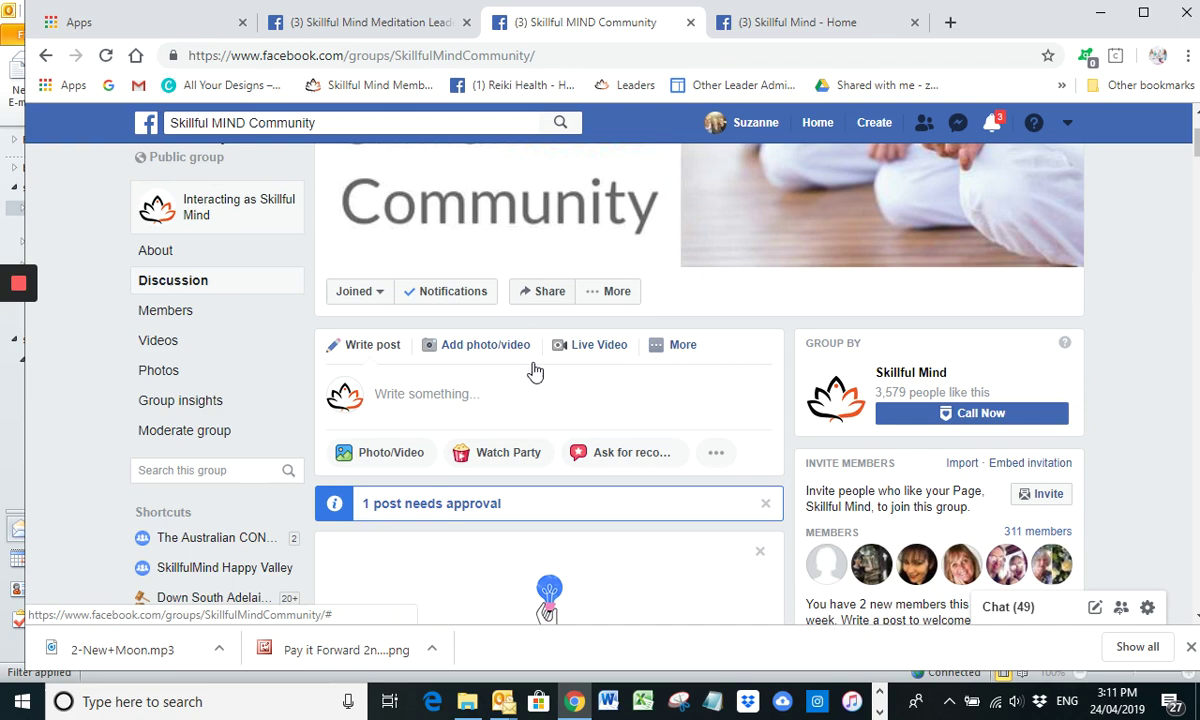
- Create a photo post in the Skillful MIND Community group with "The mind is like water.png" from the Content Posts folder
{"action": "left_click", "coordinate": [385, 452]}
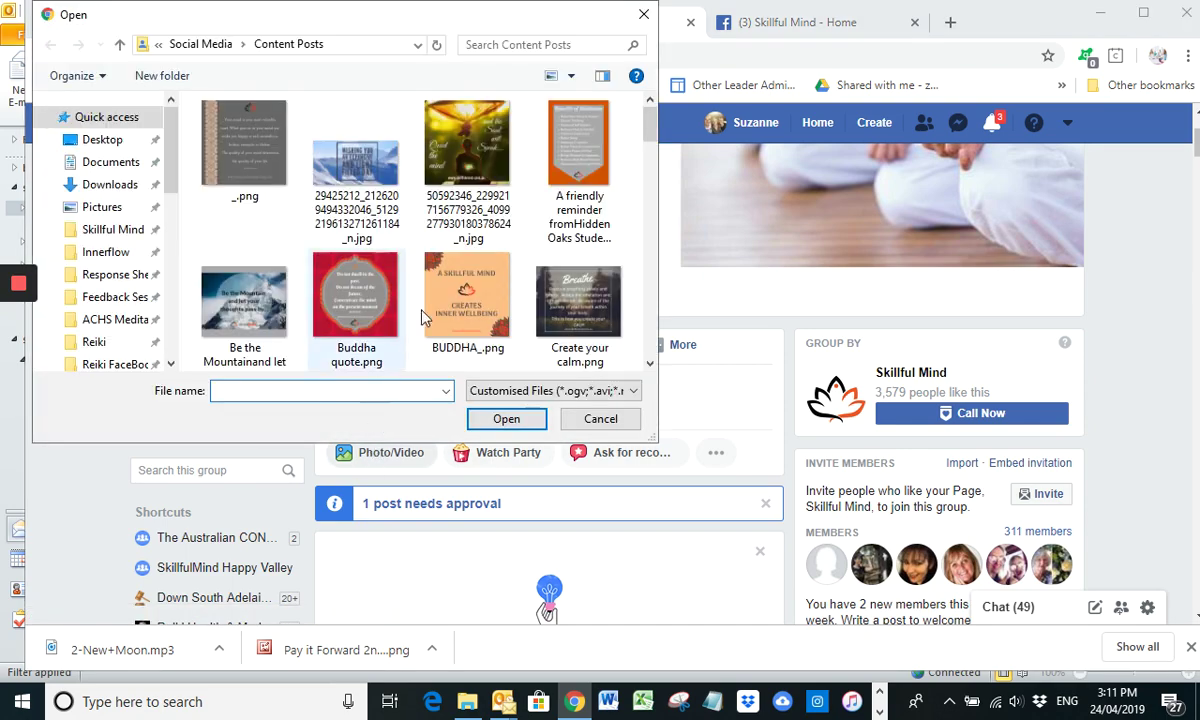
{"action": "scroll", "coordinate": [421, 316], "scroll_direction": "down", "scroll_amount": 8}
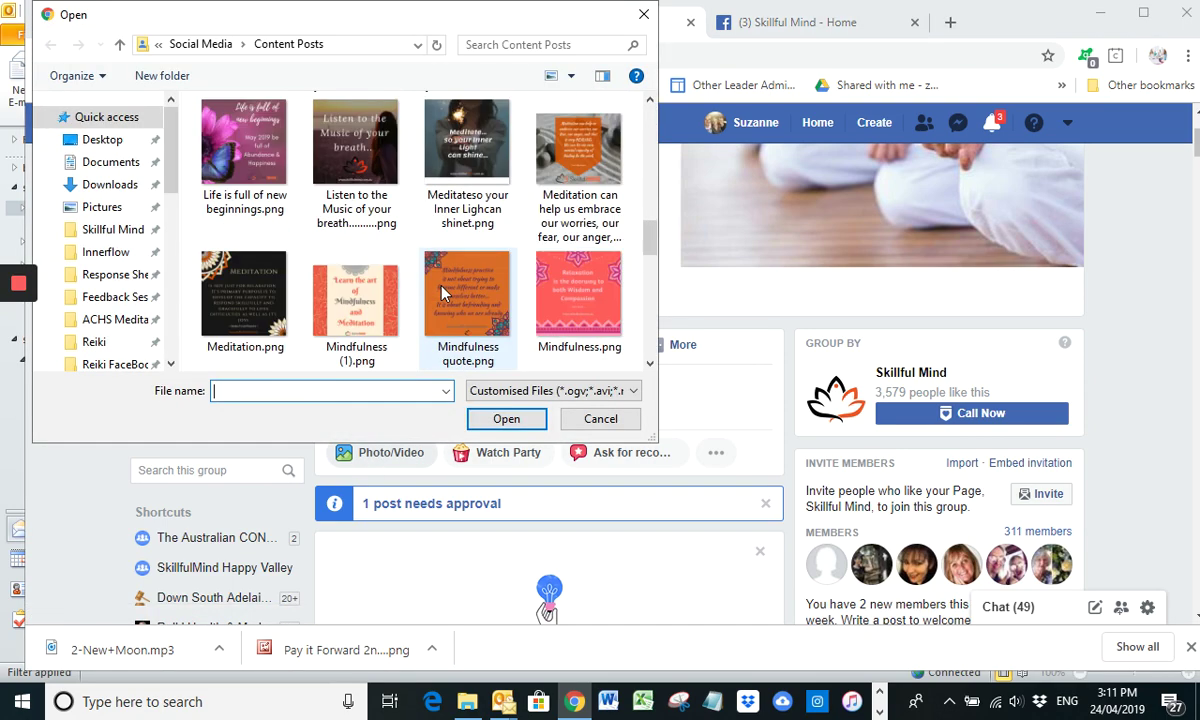
{"action": "scroll", "coordinate": [445, 293], "scroll_direction": "up", "scroll_amount": 1}
{"action": "scroll", "coordinate": [445, 293], "scroll_direction": "down", "scroll_amount": 10}
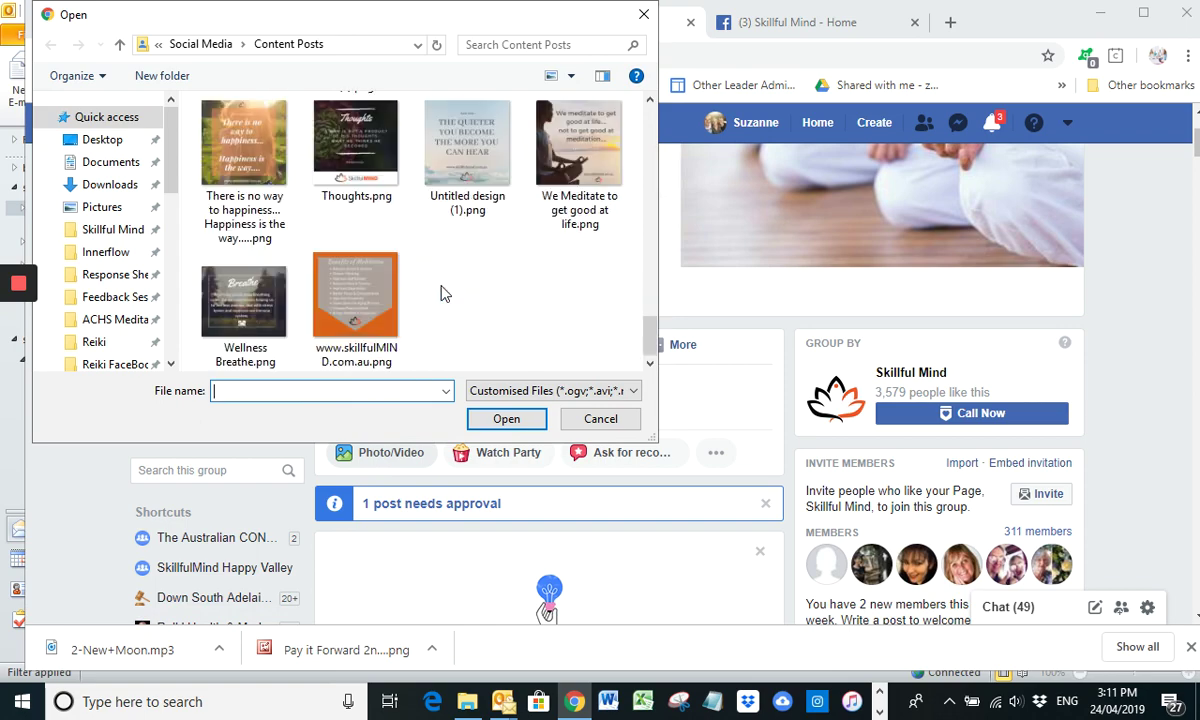
{"action": "scroll", "coordinate": [445, 293], "scroll_direction": "up", "scroll_amount": 1}
{"action": "left_click", "coordinate": [553, 155]}
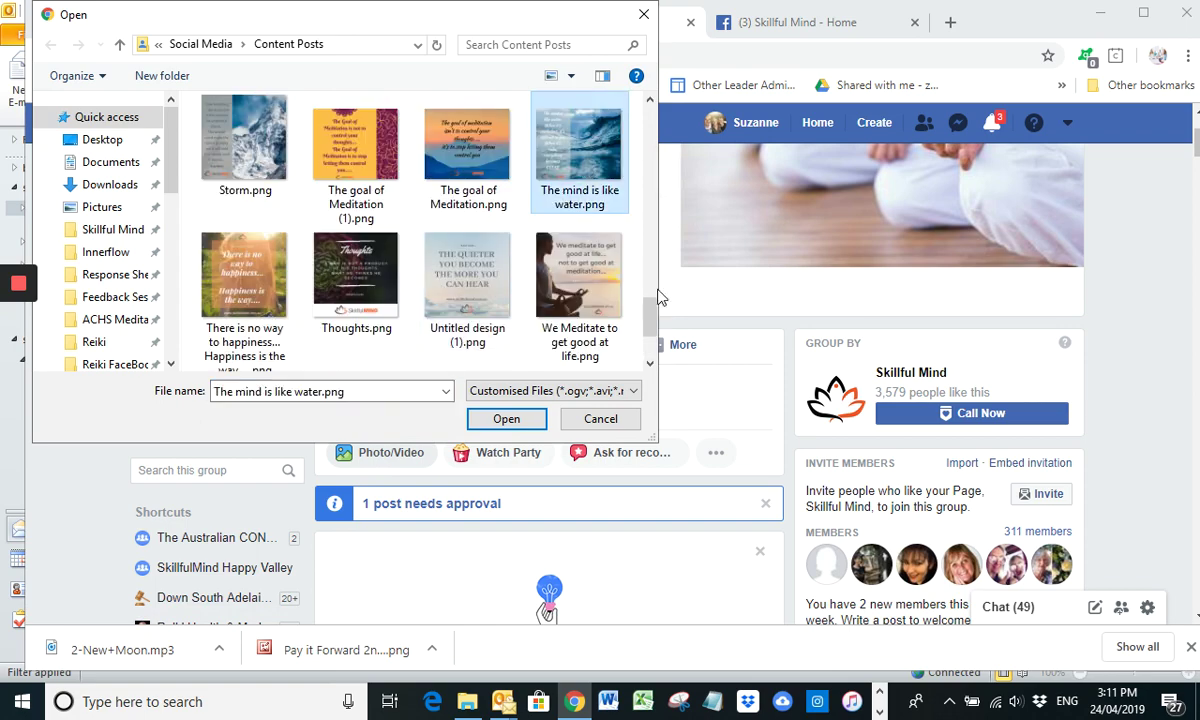
{"action": "left_click", "coordinate": [506, 419]}
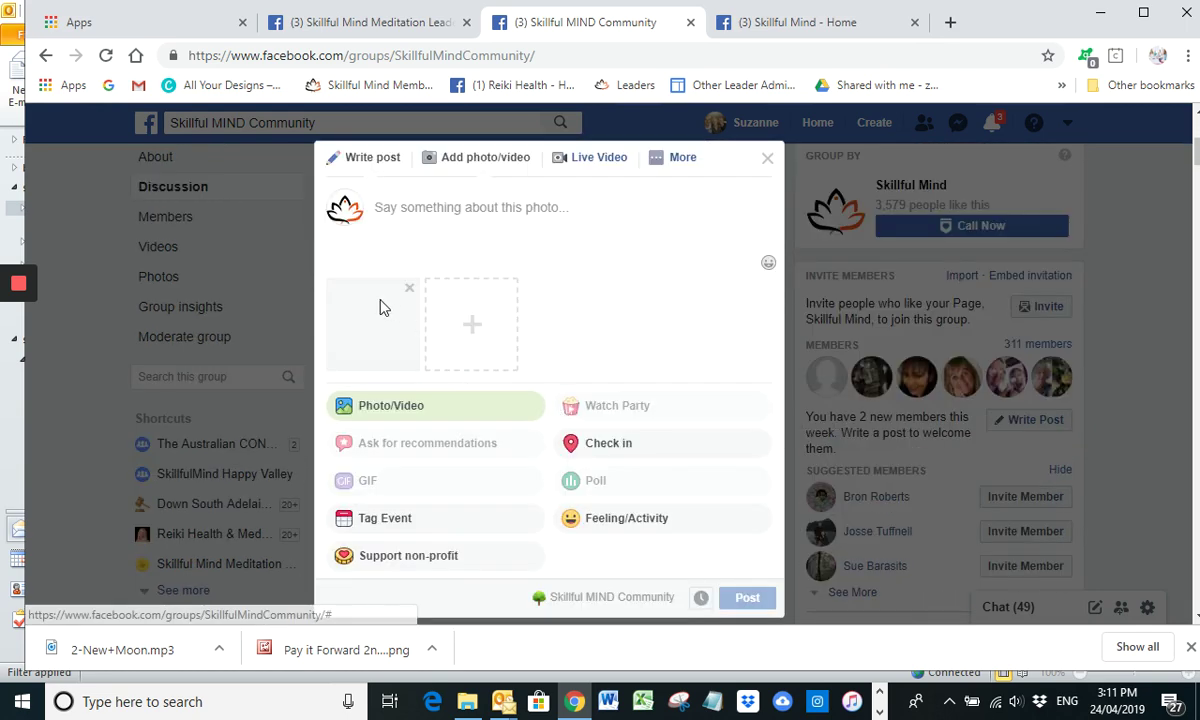
{"action": "mouse_move", "coordinate": [382, 307]}
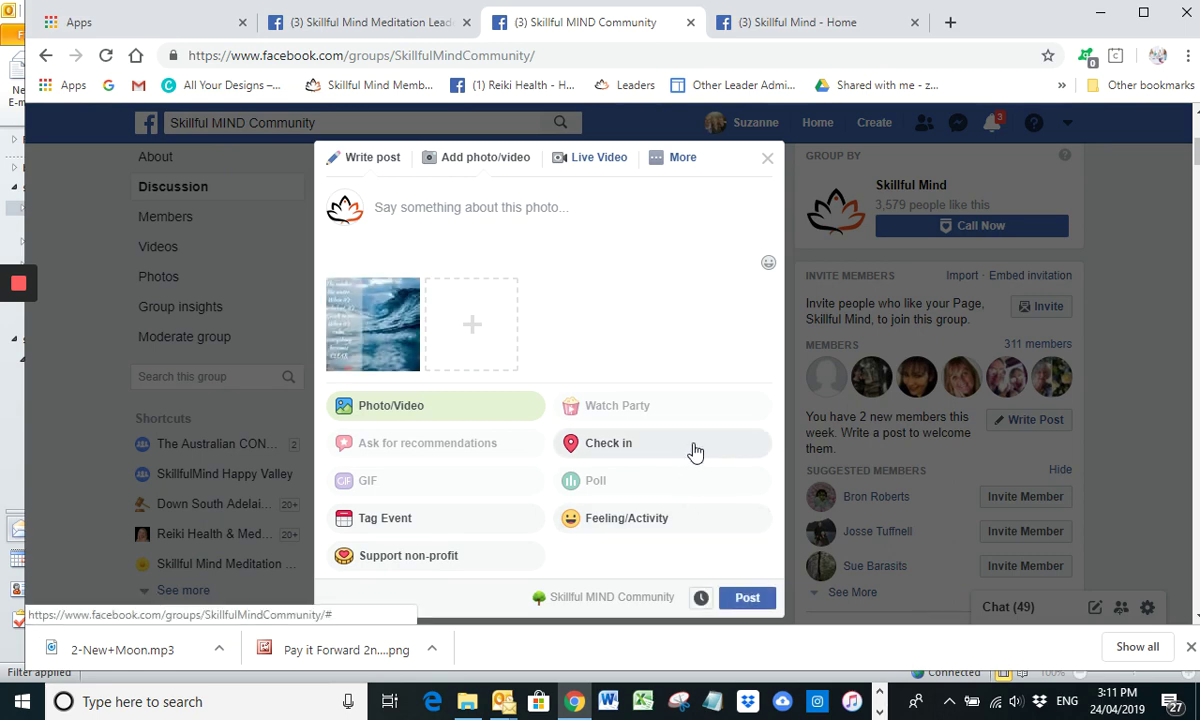
- Try to schedule the Skillful MIND Community photo post for 8 May 2019 at 16:11
{"action": "scroll", "coordinate": [688, 455], "scroll_direction": "down", "scroll_amount": 2}
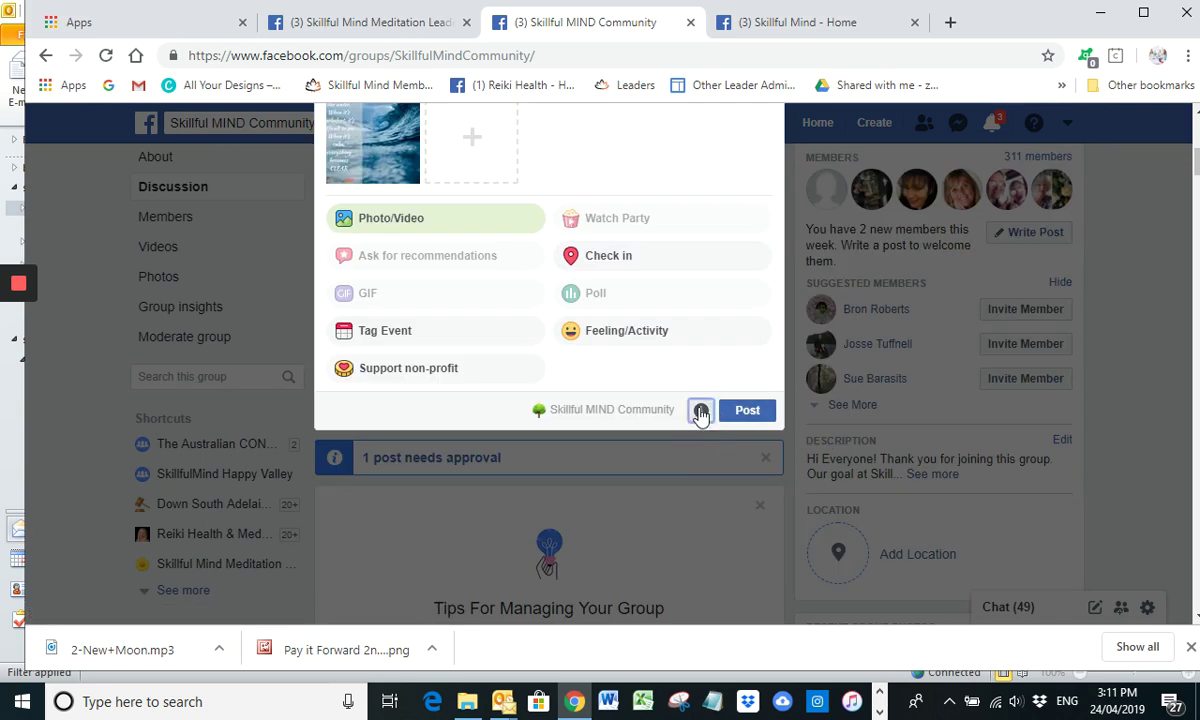
{"action": "left_click", "coordinate": [702, 412]}
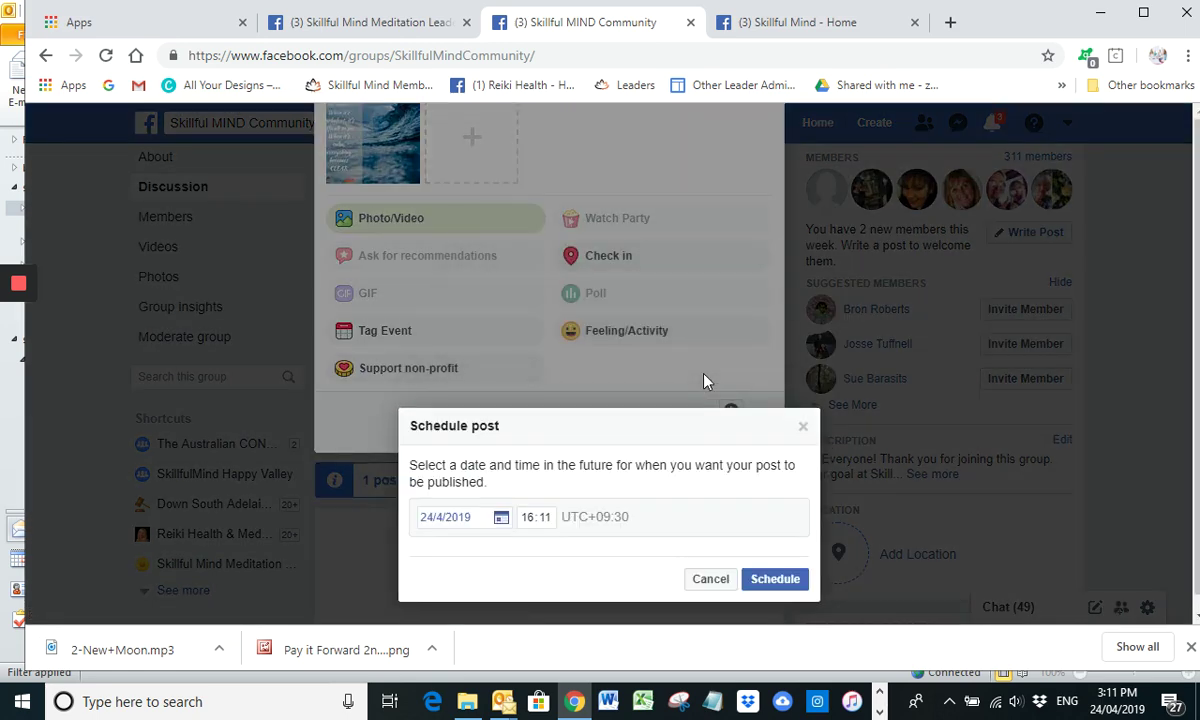
{"action": "left_click", "coordinate": [501, 518]}
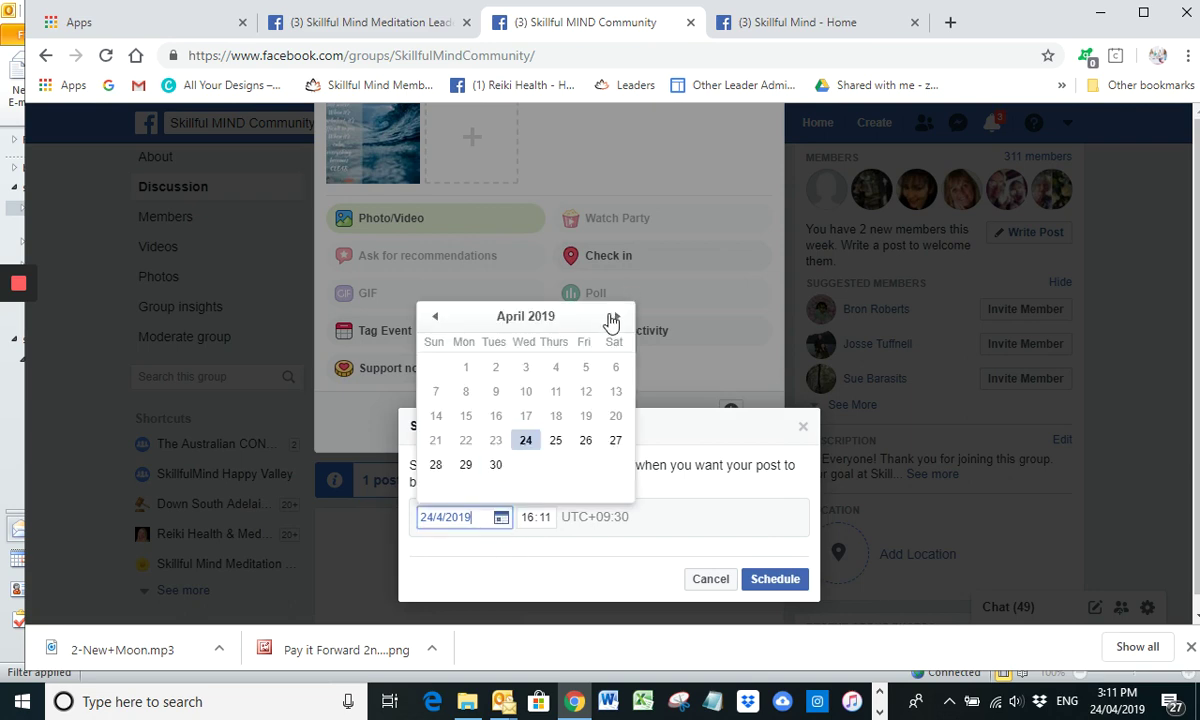
{"action": "left_click", "coordinate": [614, 316]}
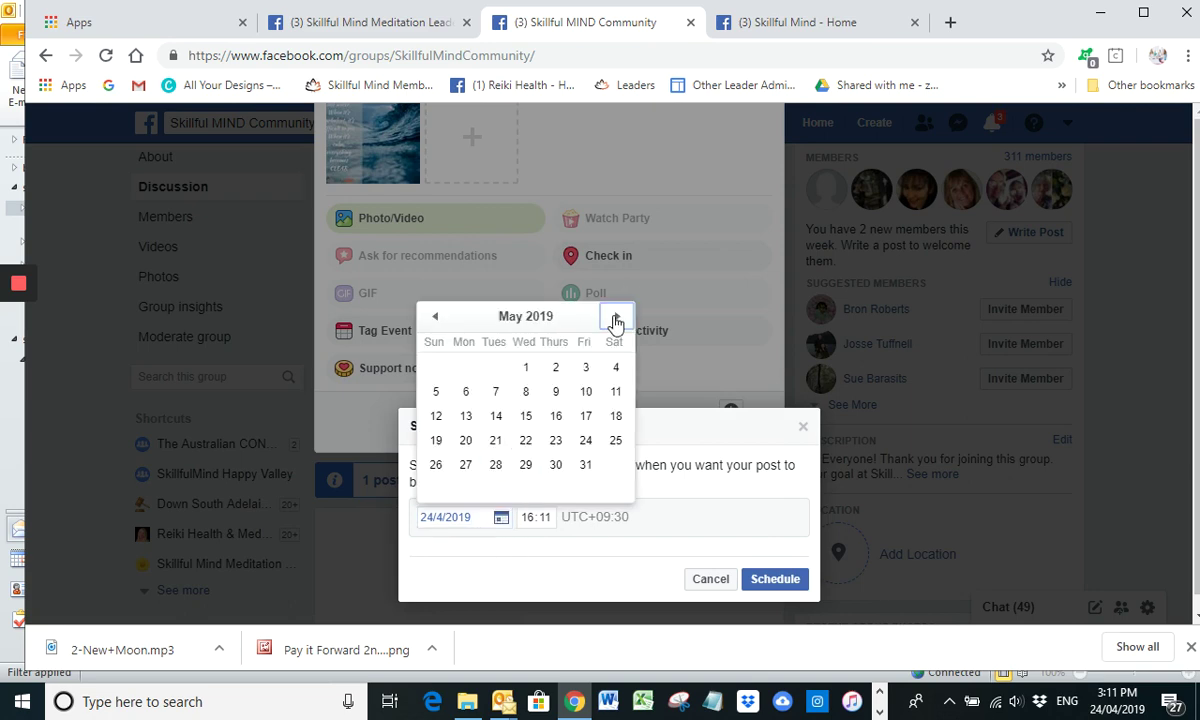
{"action": "left_click", "coordinate": [526, 393]}
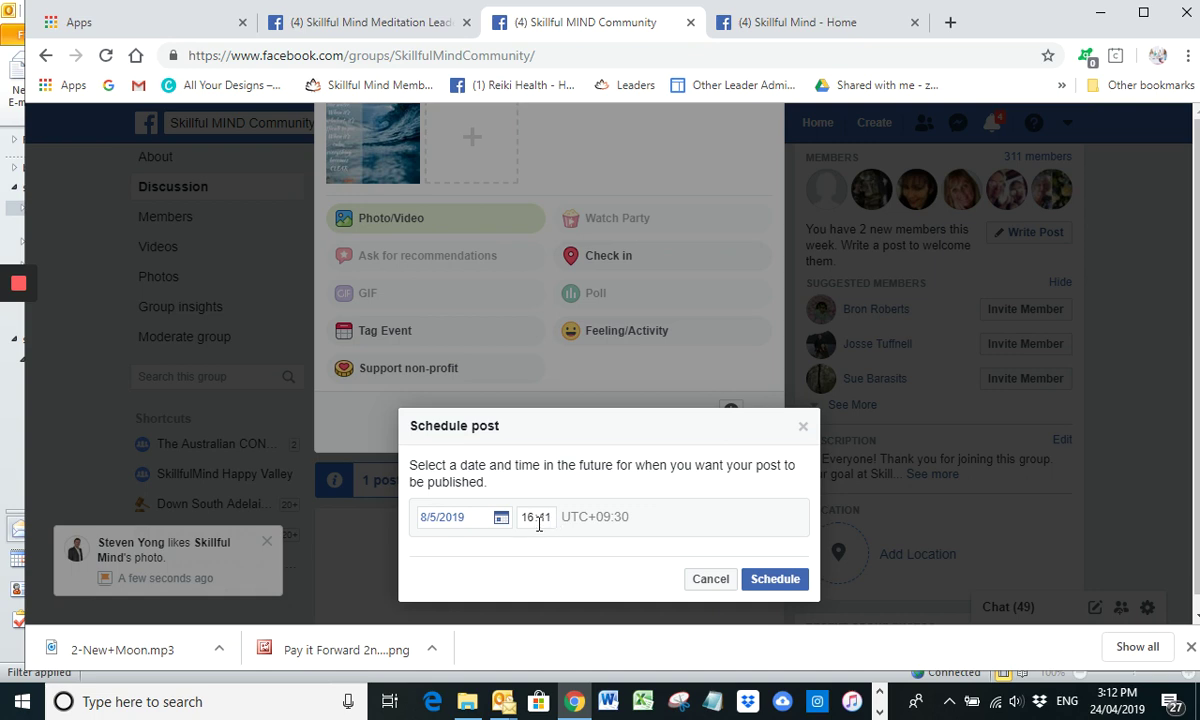
{"action": "left_click", "coordinate": [768, 581]}
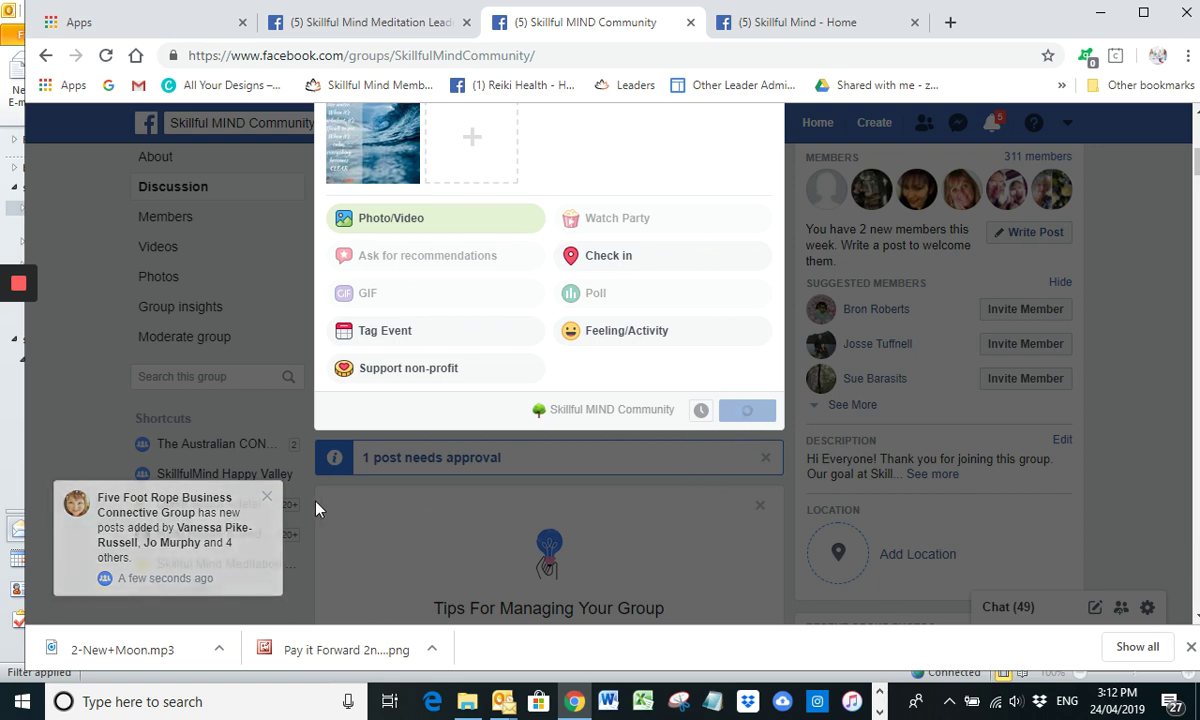
{"action": "left_click", "coordinate": [266, 497]}
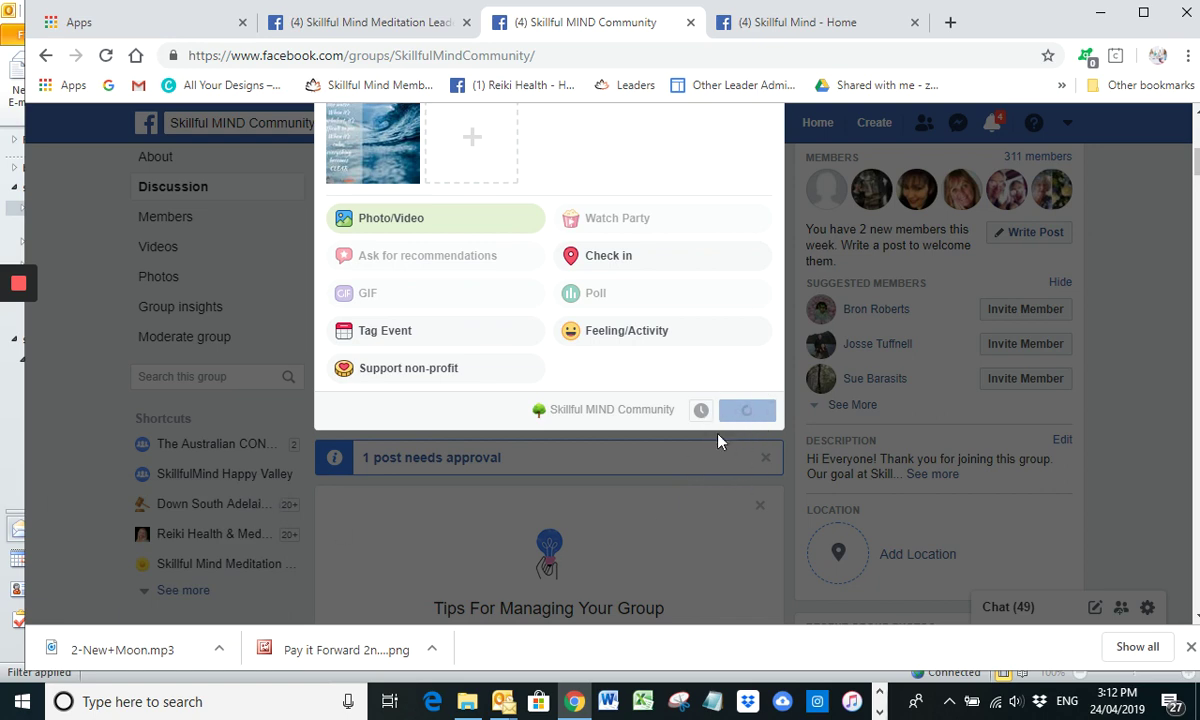
{"action": "scroll", "coordinate": [712, 495], "scroll_direction": "up", "scroll_amount": 2}
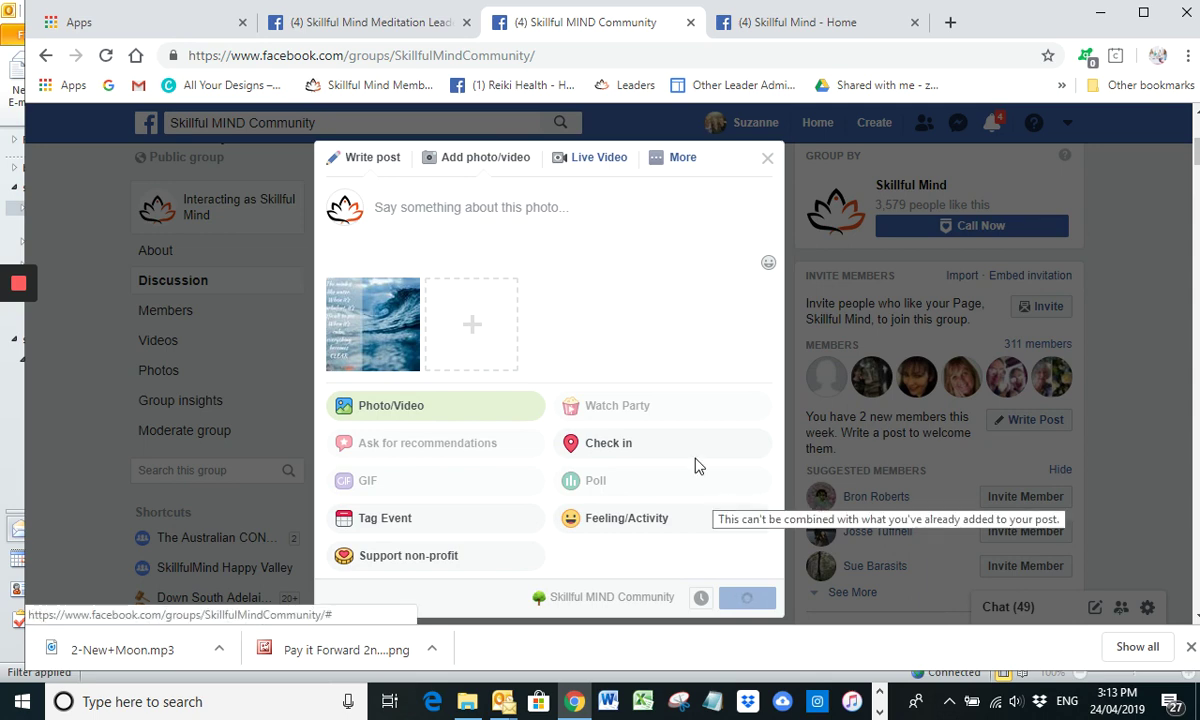
- Reload the group page, discarding the pending post, and create a new photo post with "The mind is like water.png" from the Content Posts folder
{"action": "left_click", "coordinate": [107, 56]}
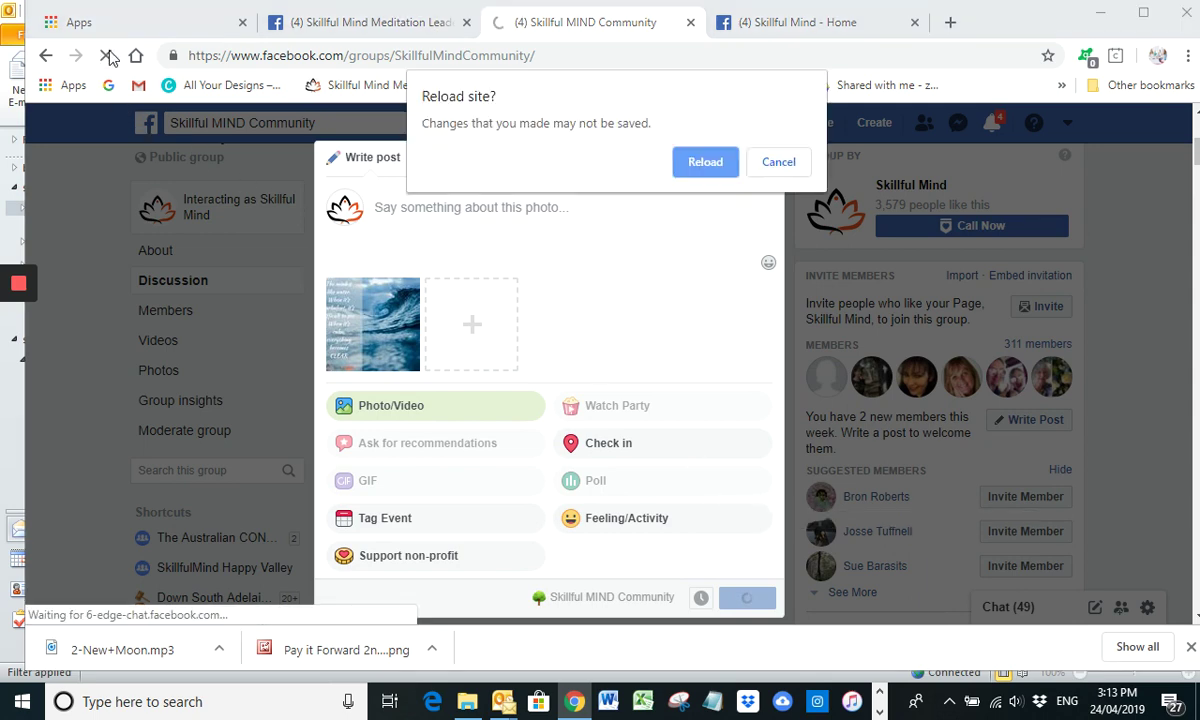
{"action": "left_click", "coordinate": [700, 165]}
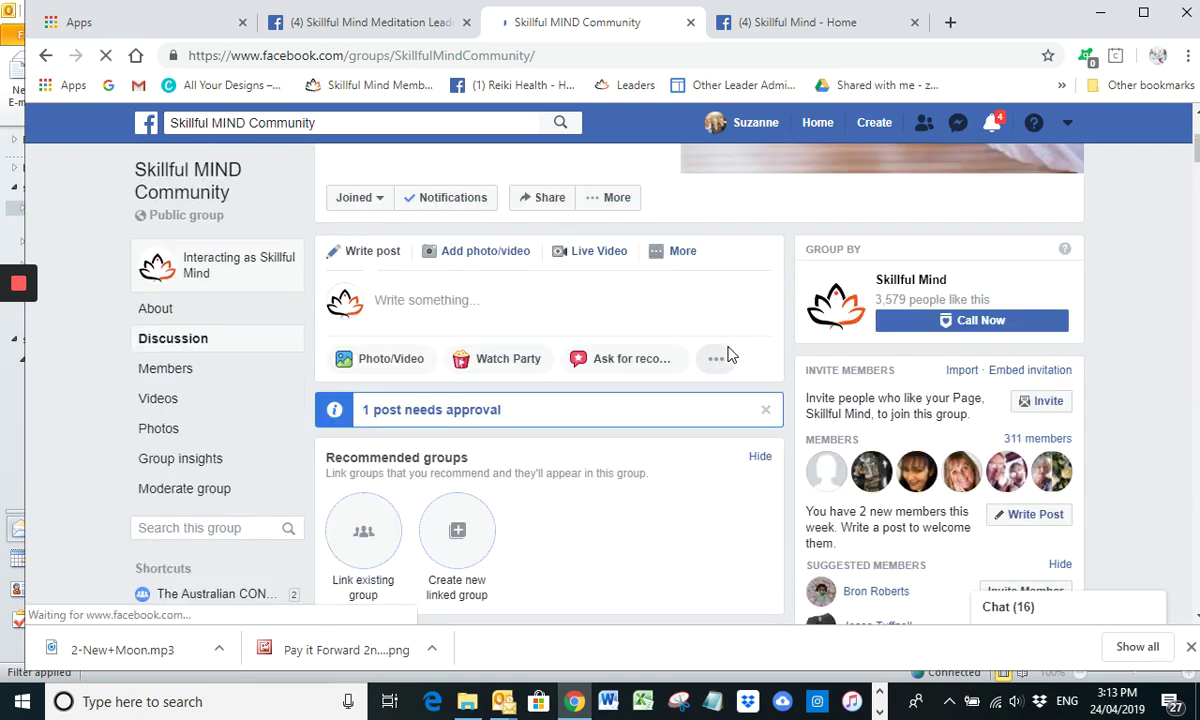
{"action": "left_click", "coordinate": [386, 362]}
{"action": "scroll", "coordinate": [420, 280], "scroll_direction": "down", "scroll_amount": 3}
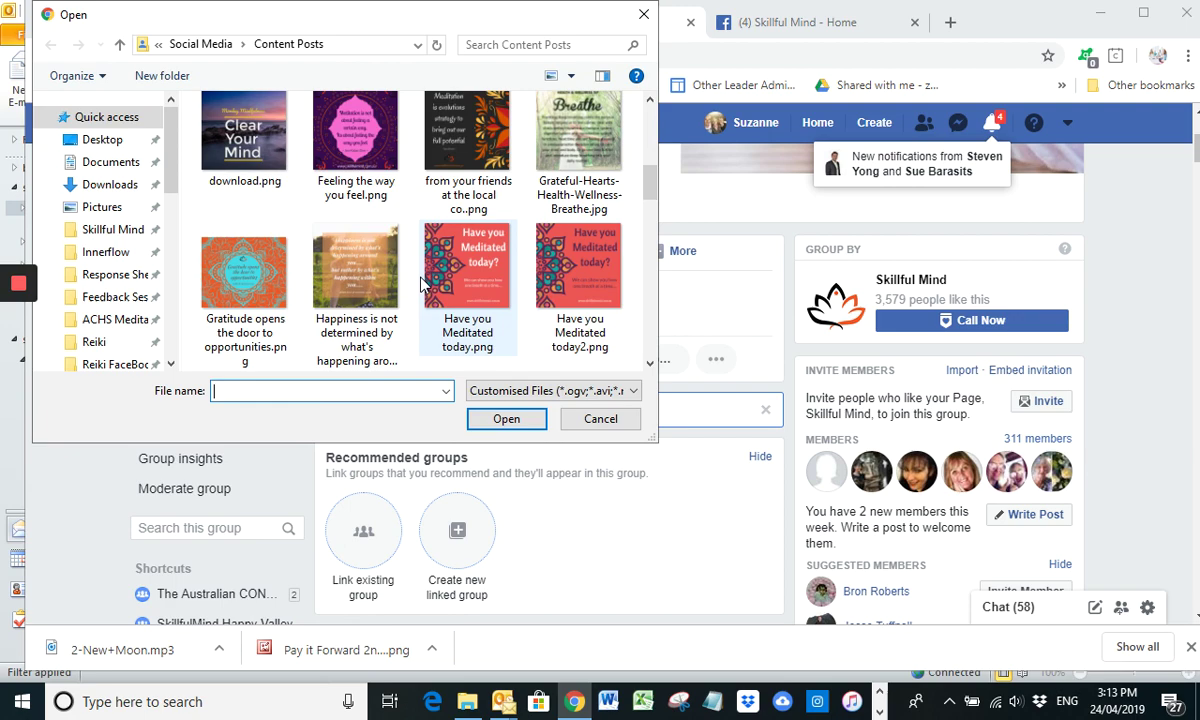
{"action": "scroll", "coordinate": [420, 283], "scroll_direction": "down", "scroll_amount": 10}
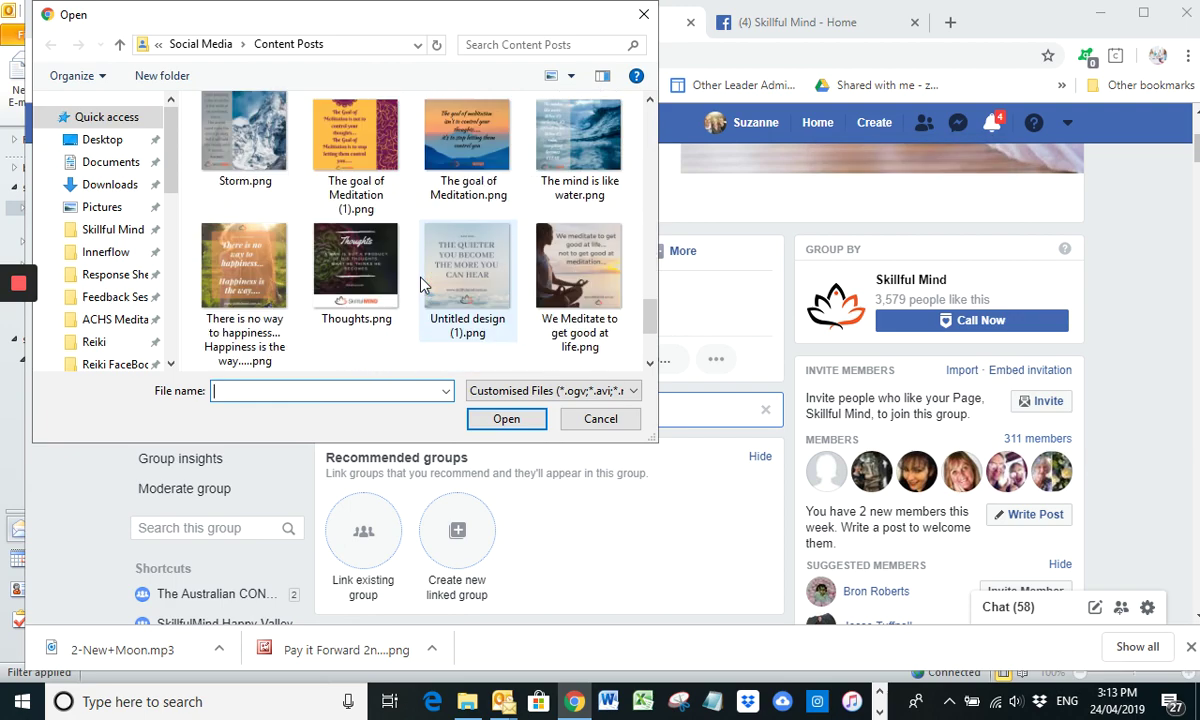
{"action": "left_click", "coordinate": [529, 135]}
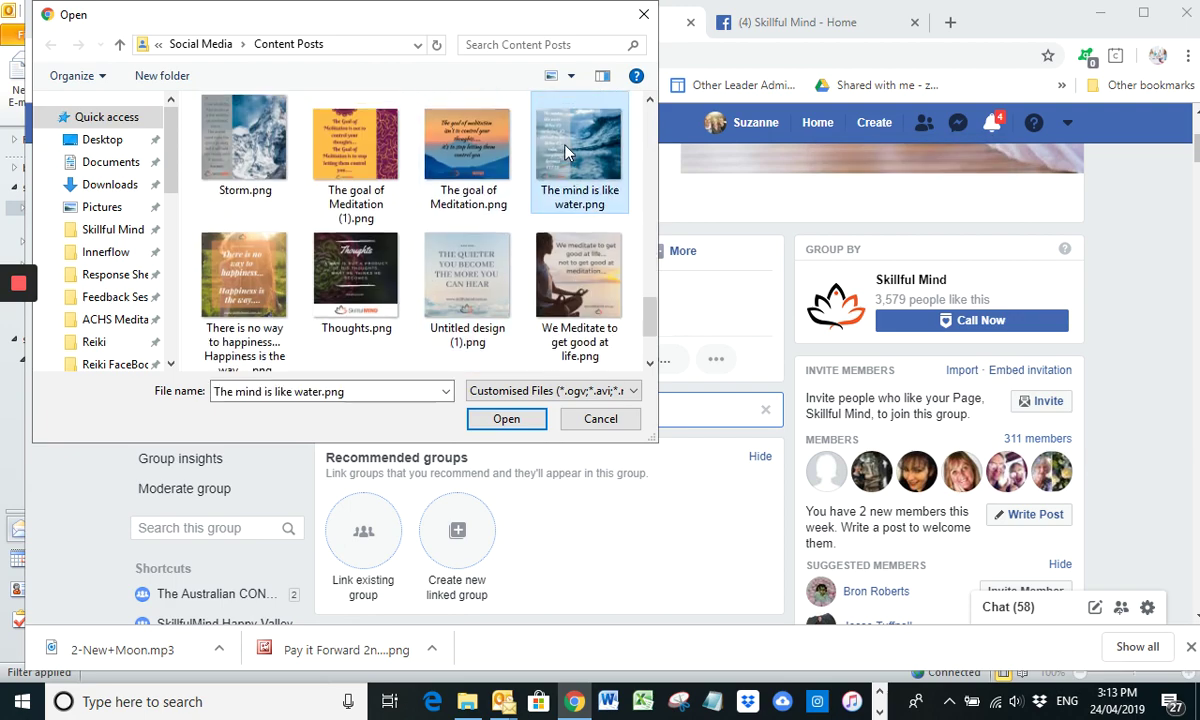
{"action": "left_click", "coordinate": [520, 421]}
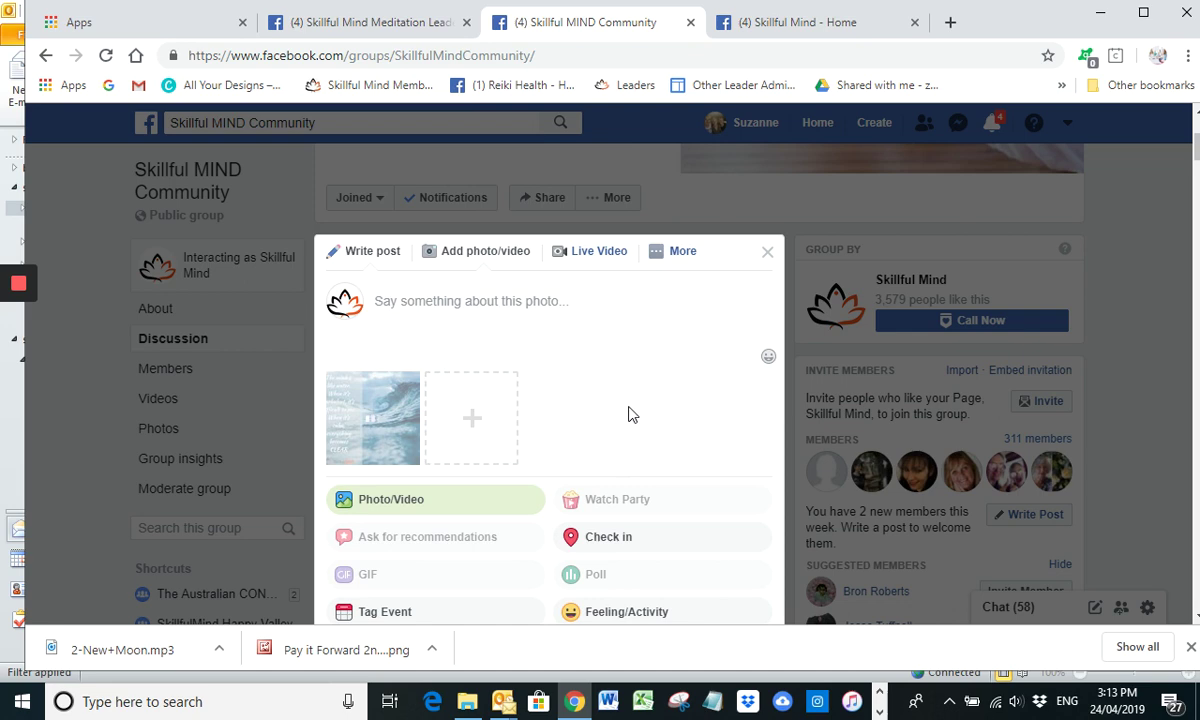
- Schedule the new Skillful MIND Community photo post for 8 May 2019 at 16:13
{"action": "scroll", "coordinate": [628, 416], "scroll_direction": "down", "scroll_amount": 3}
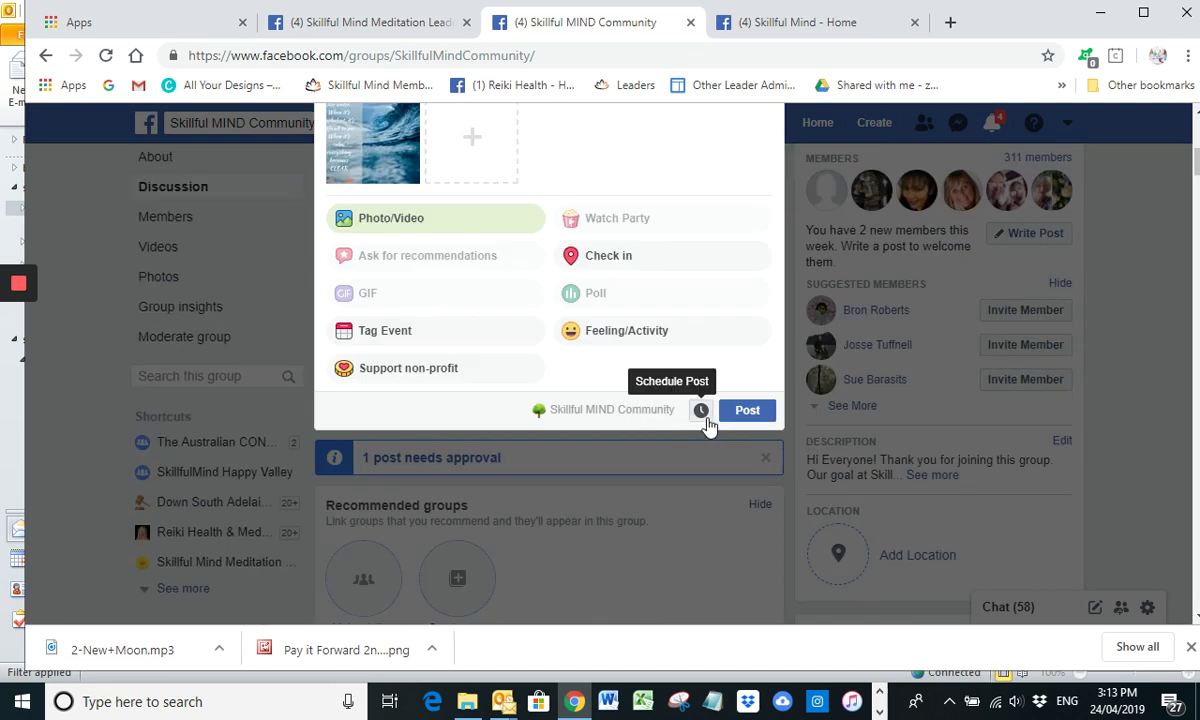
{"action": "left_click", "coordinate": [703, 411]}
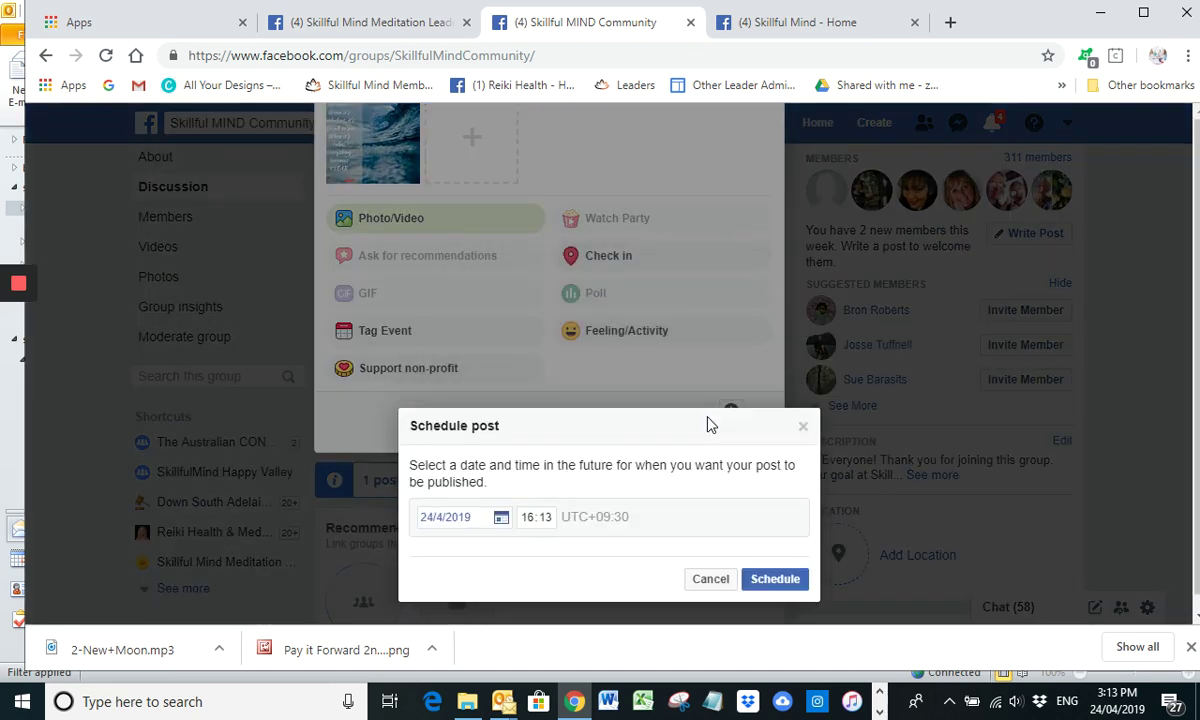
{"action": "left_click", "coordinate": [499, 516]}
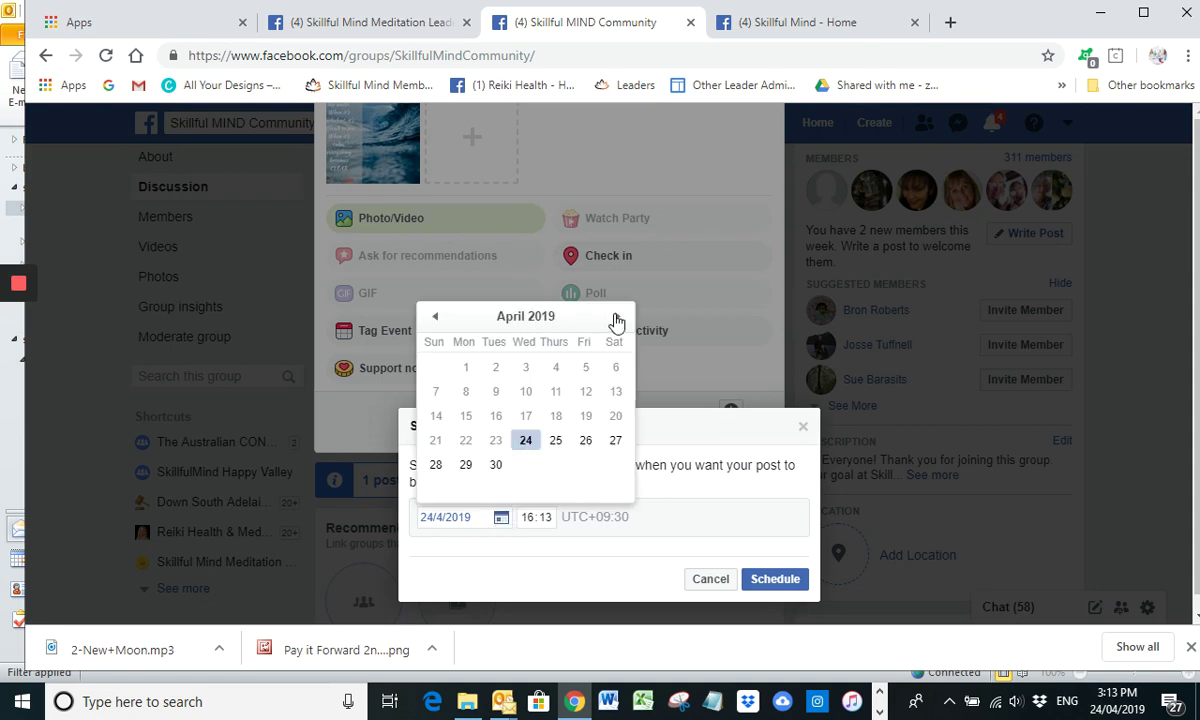
{"action": "left_click", "coordinate": [617, 316]}
{"action": "left_click", "coordinate": [526, 393]}
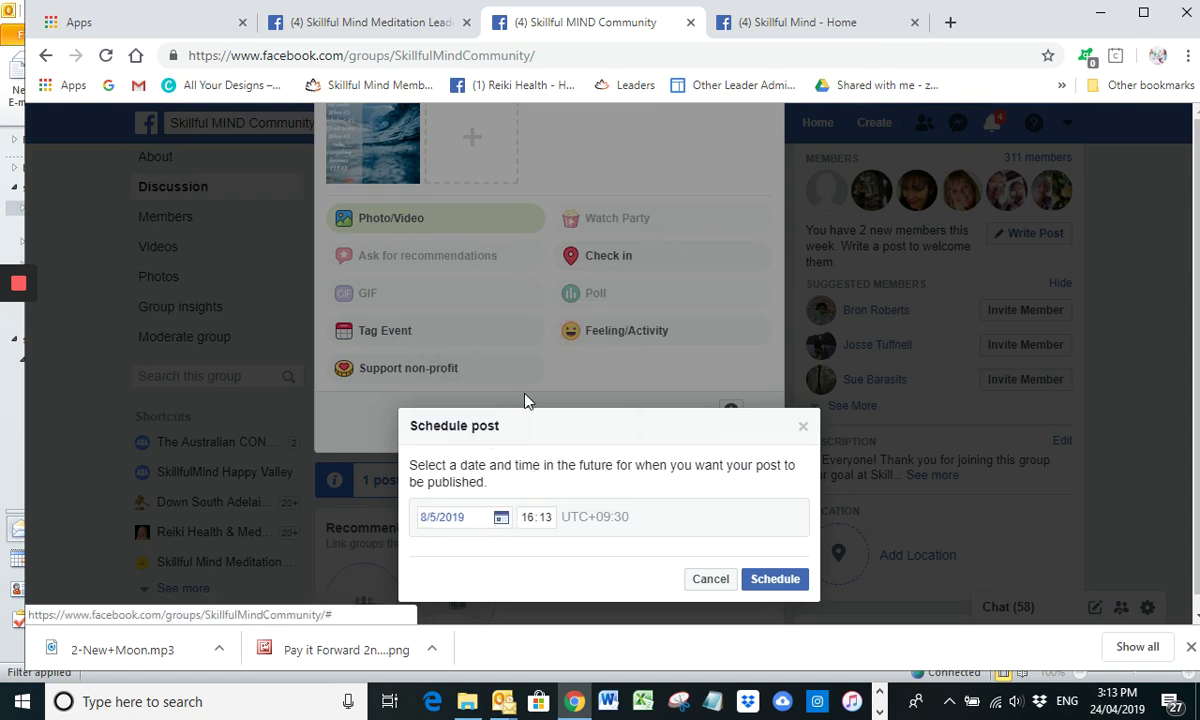
{"action": "left_click", "coordinate": [772, 582]}
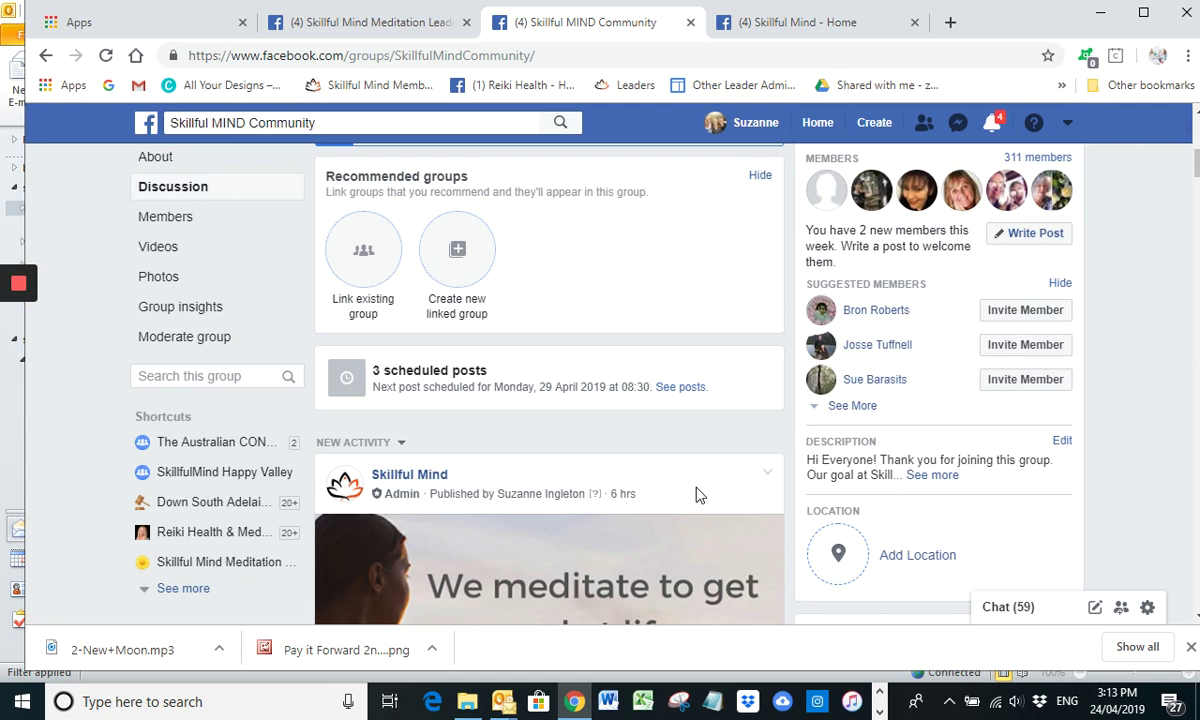
- Switch to the Skillful Mind business page and create a photo post with "The mind is like water.png" from the Content Posts folder
{"action": "left_click", "coordinate": [846, 30]}
{"action": "scroll", "coordinate": [710, 265], "scroll_direction": "down", "scroll_amount": 1}
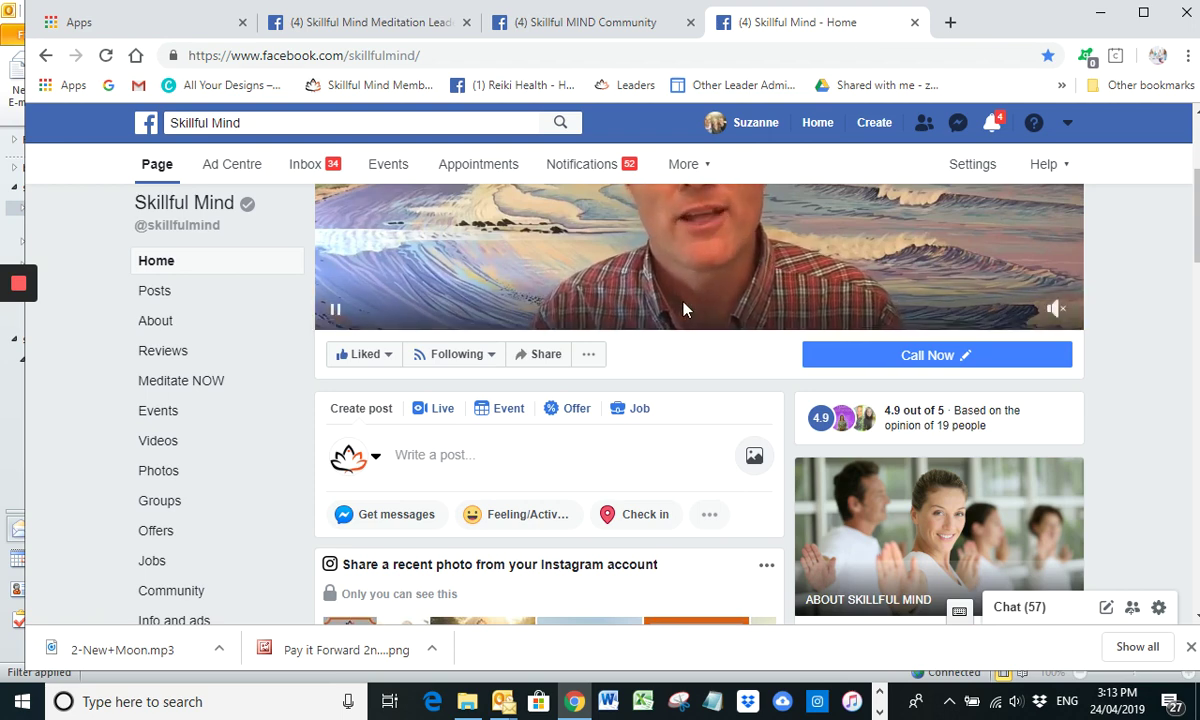
{"action": "scroll", "coordinate": [683, 309], "scroll_direction": "down", "scroll_amount": 1}
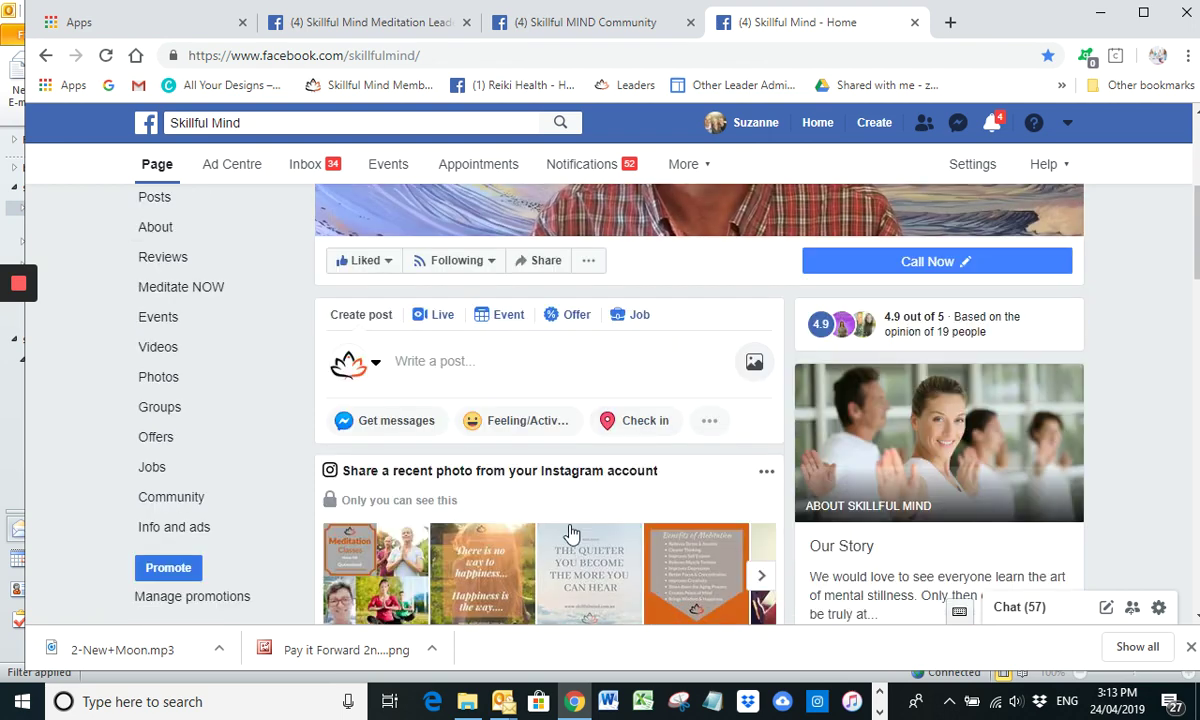
{"action": "left_click", "coordinate": [755, 368]}
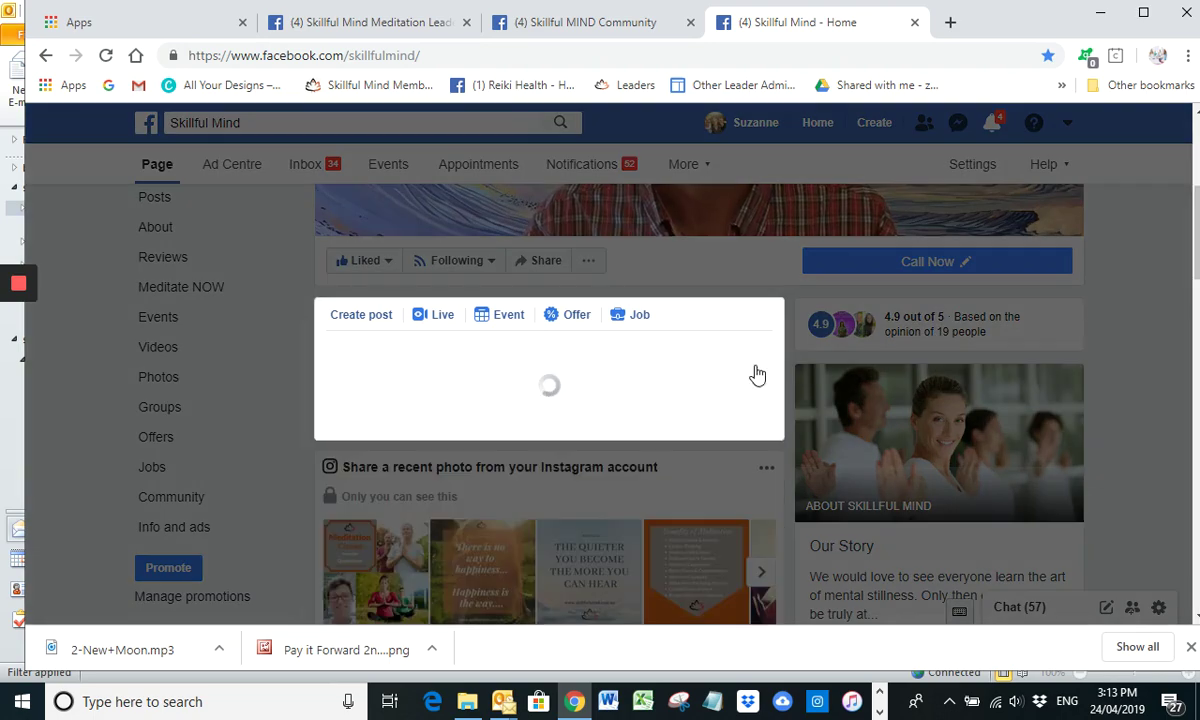
{"action": "left_click", "coordinate": [422, 358]}
{"action": "scroll", "coordinate": [537, 211], "scroll_direction": "down", "scroll_amount": 6}
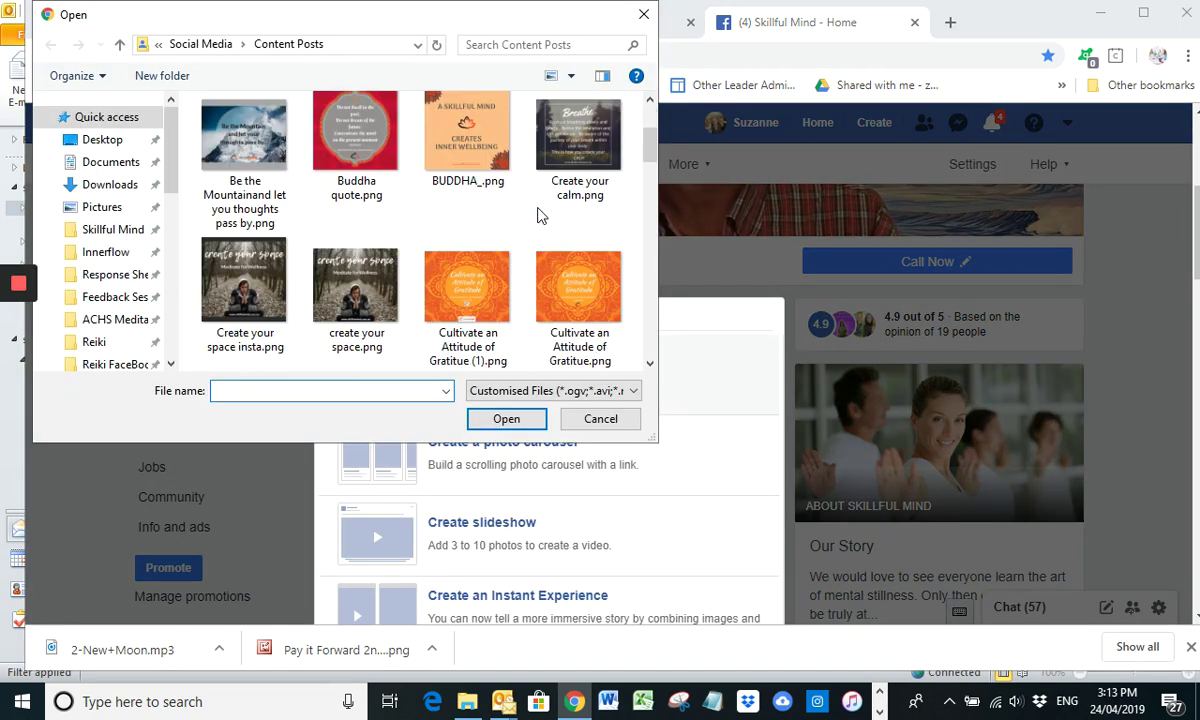
{"action": "scroll", "coordinate": [537, 211], "scroll_direction": "down", "scroll_amount": 10}
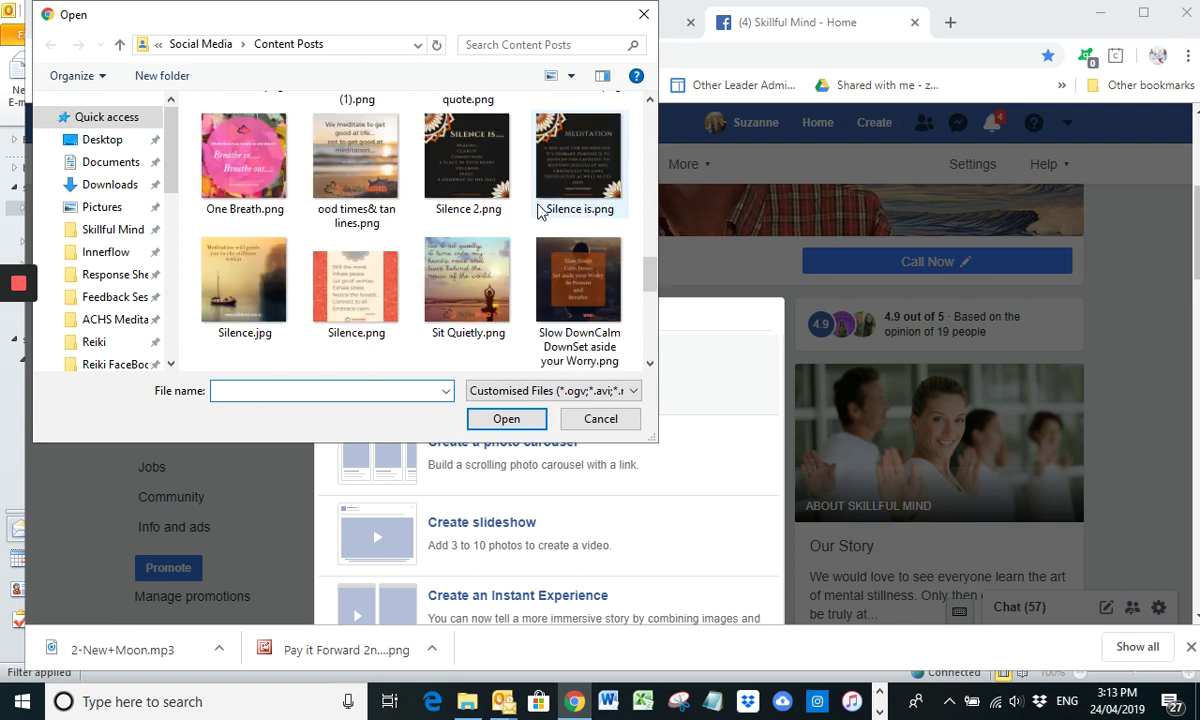
{"action": "left_click", "coordinate": [580, 300]}
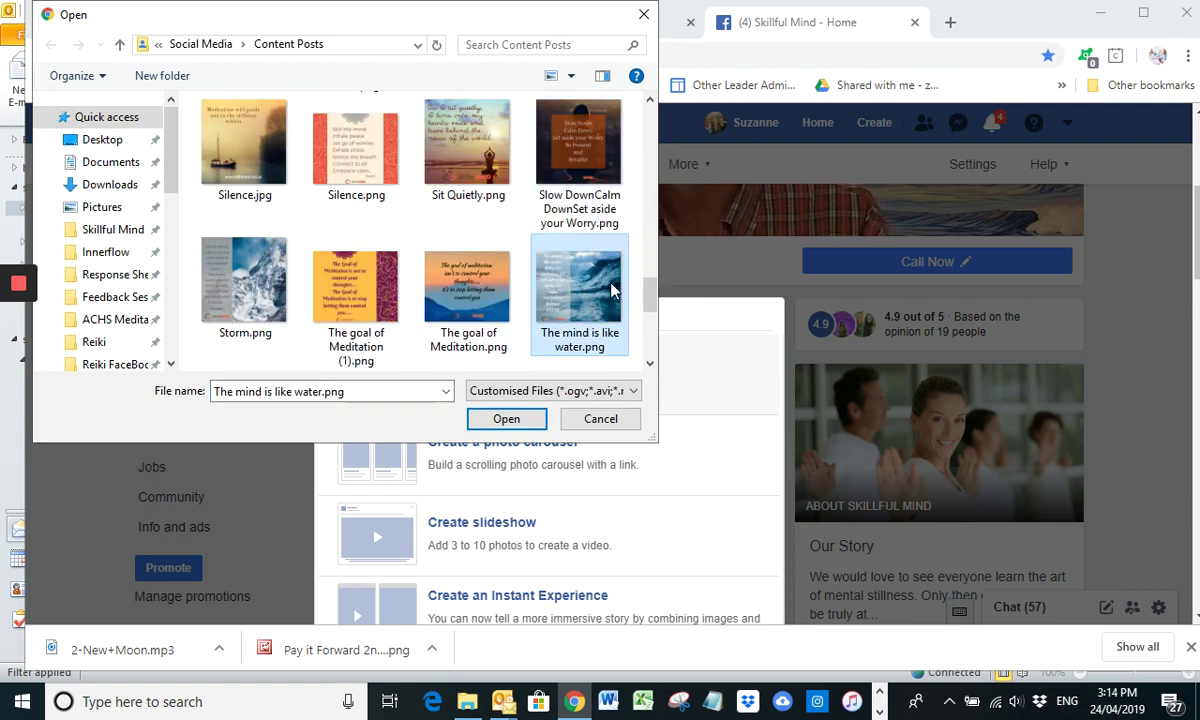
{"action": "left_click", "coordinate": [505, 418]}
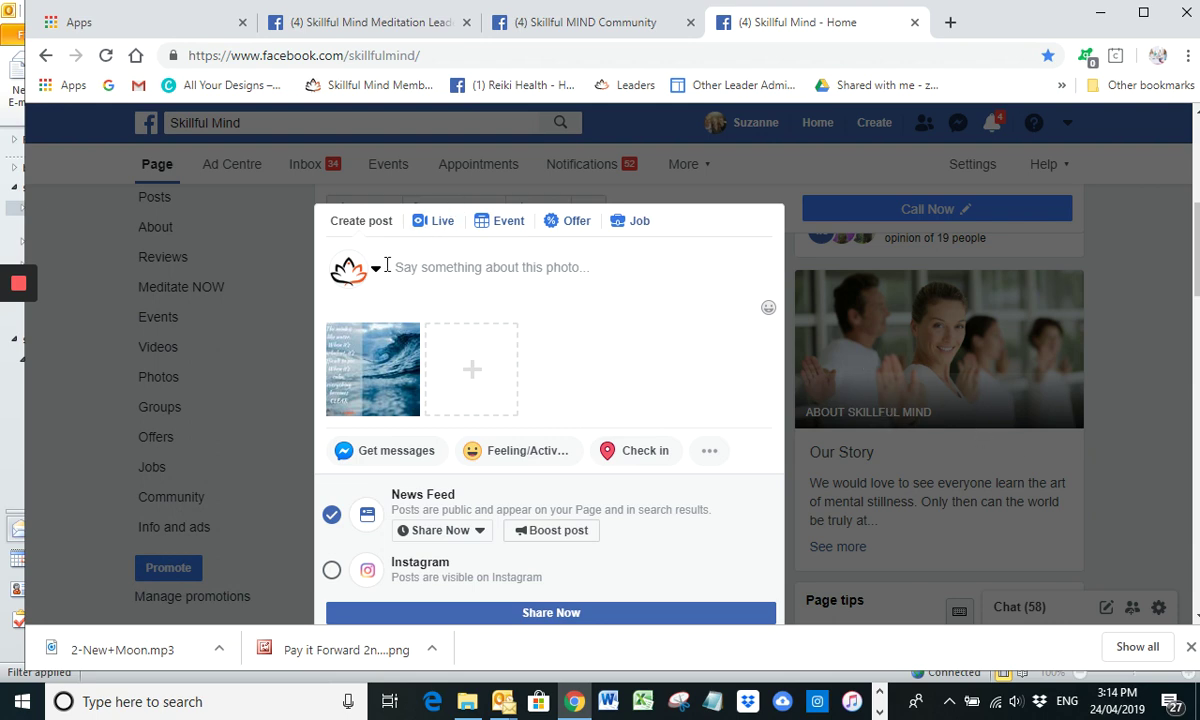
{"action": "scroll", "coordinate": [587, 279], "scroll_direction": "down", "scroll_amount": 1}
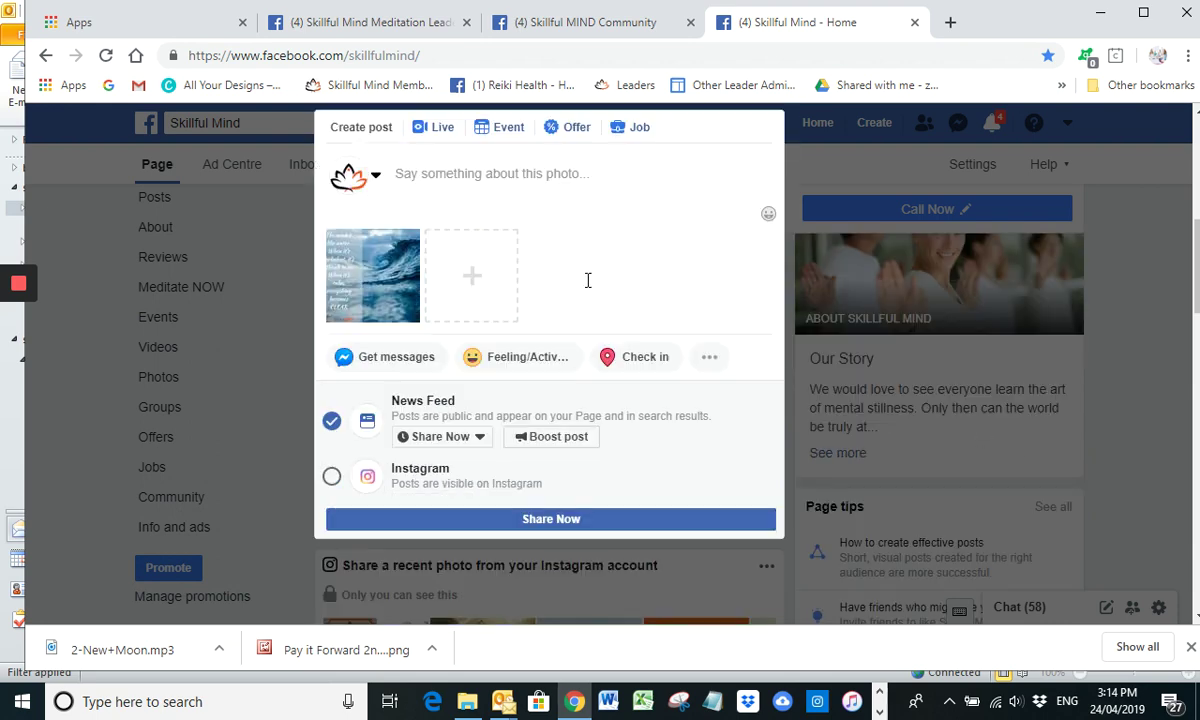
{"action": "left_click", "coordinate": [331, 477]}
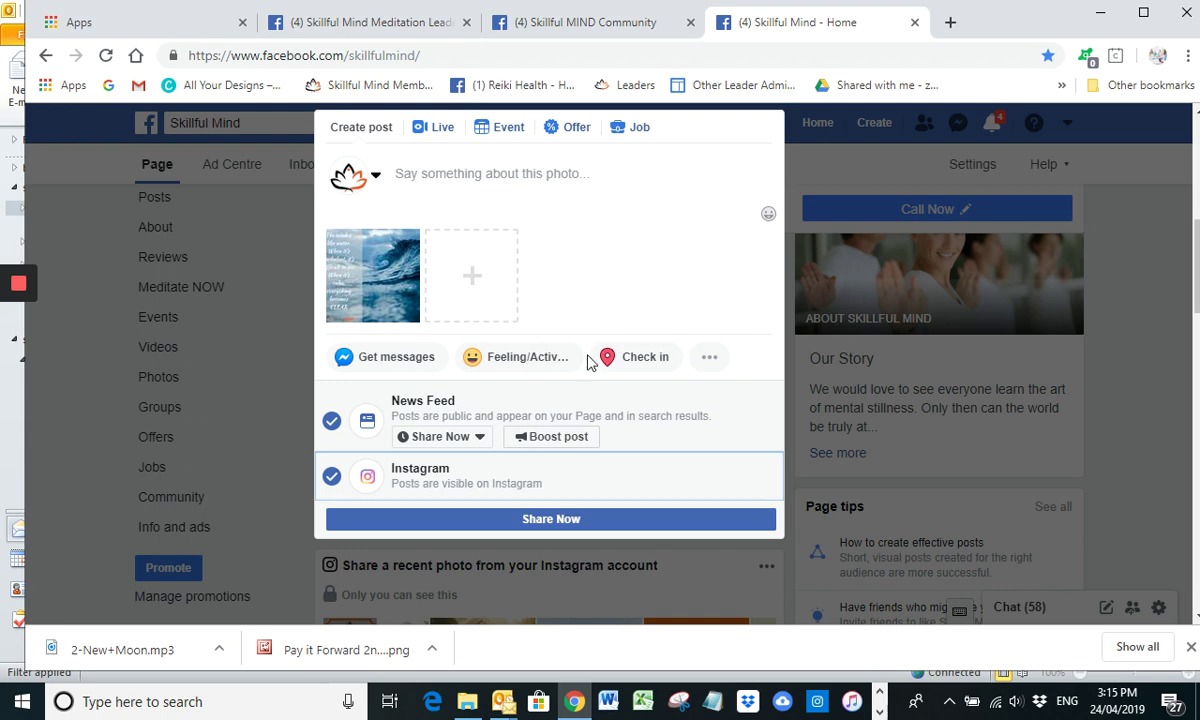
{"action": "left_click", "coordinate": [332, 477]}
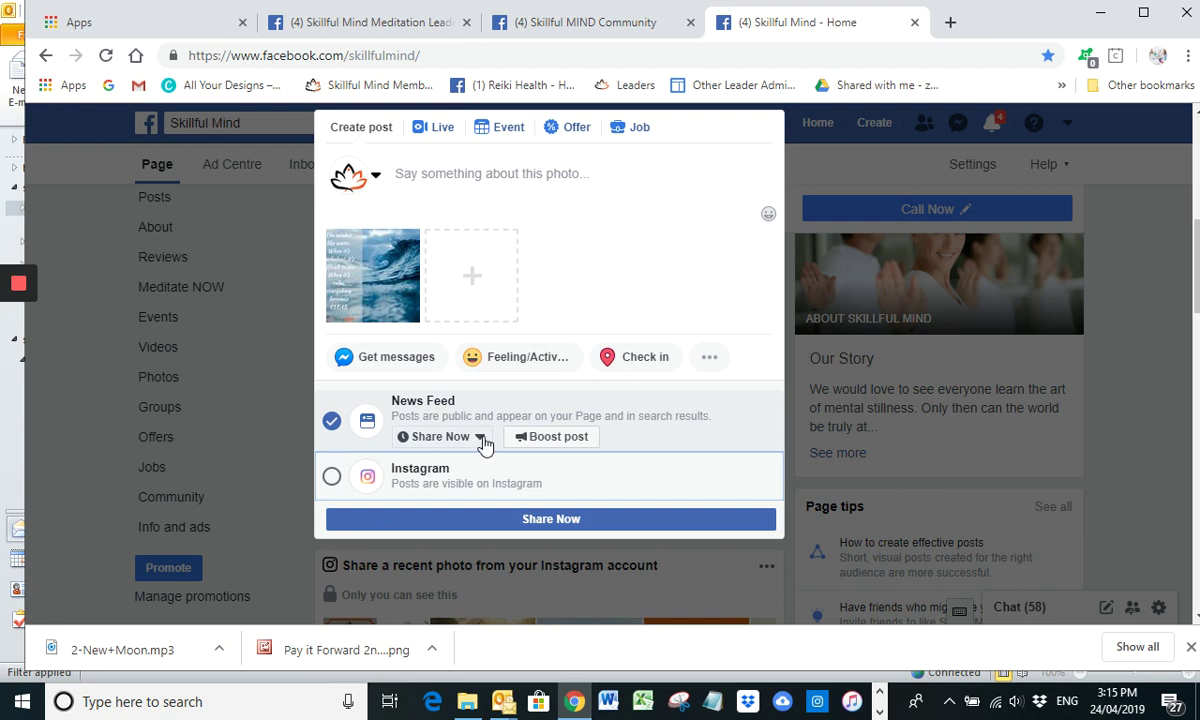
- Schedule the Skillful Mind page's photo post to the News Feed for 8 May 2019 at 15:26
{"action": "left_click", "coordinate": [405, 438]}
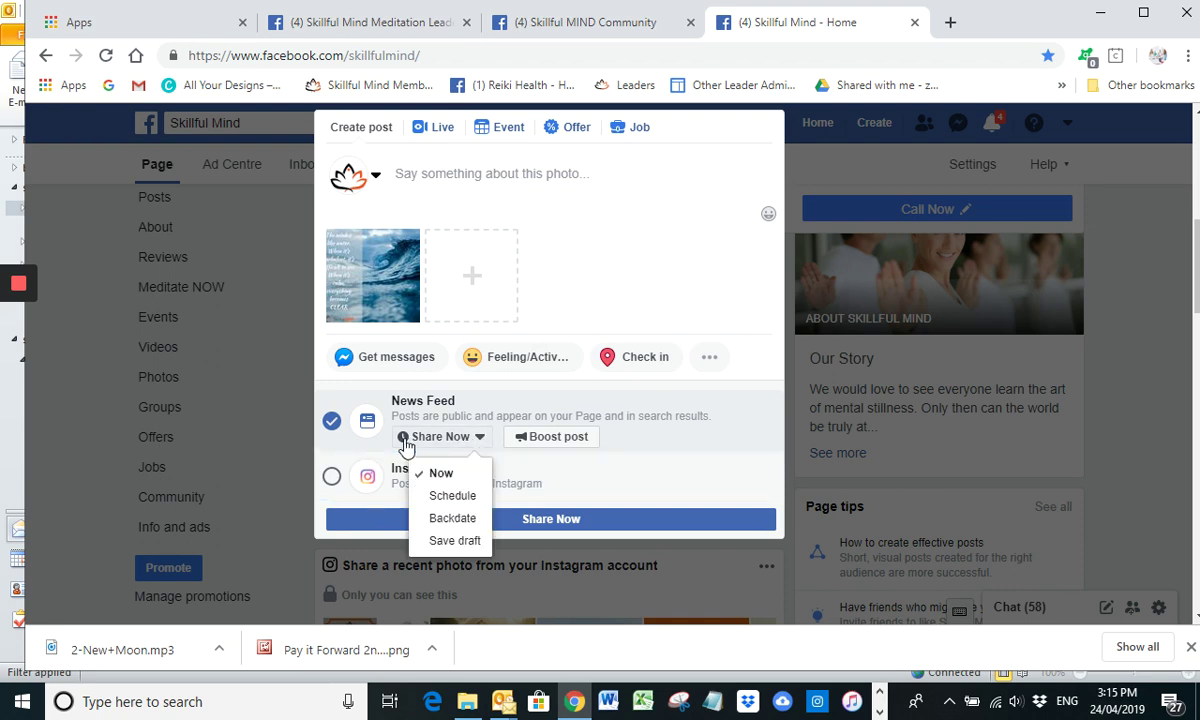
{"action": "left_click", "coordinate": [445, 496]}
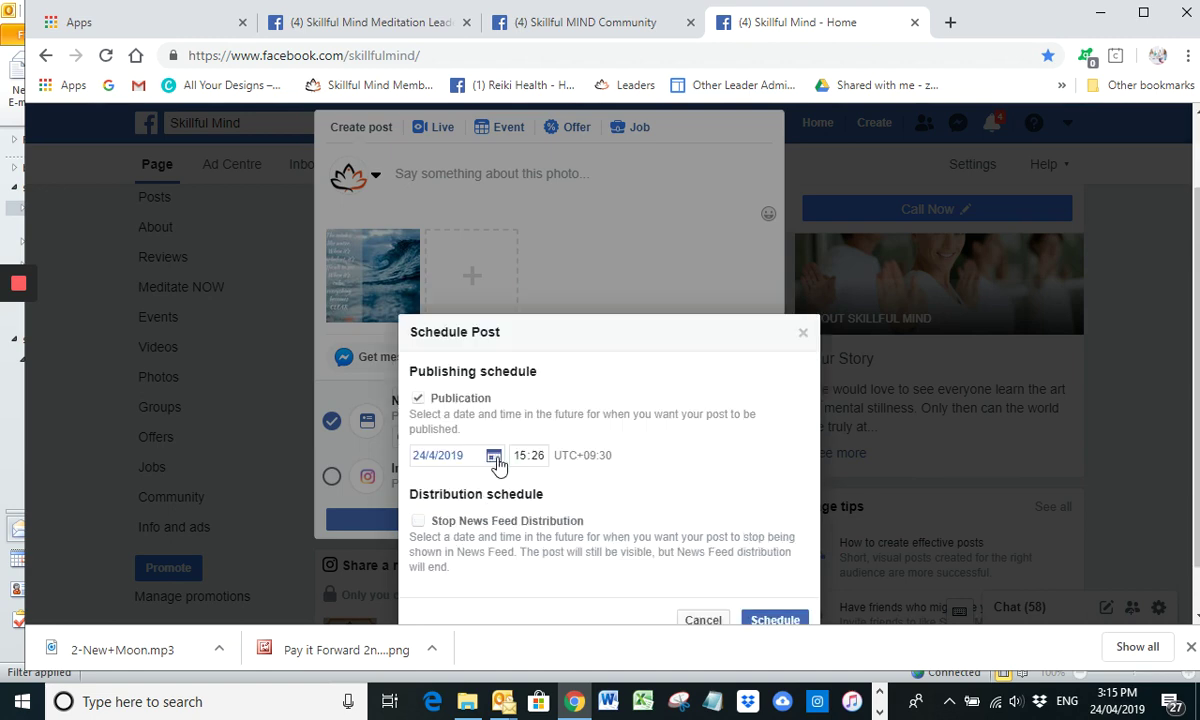
{"action": "left_click", "coordinate": [495, 456]}
{"action": "left_click", "coordinate": [610, 255]}
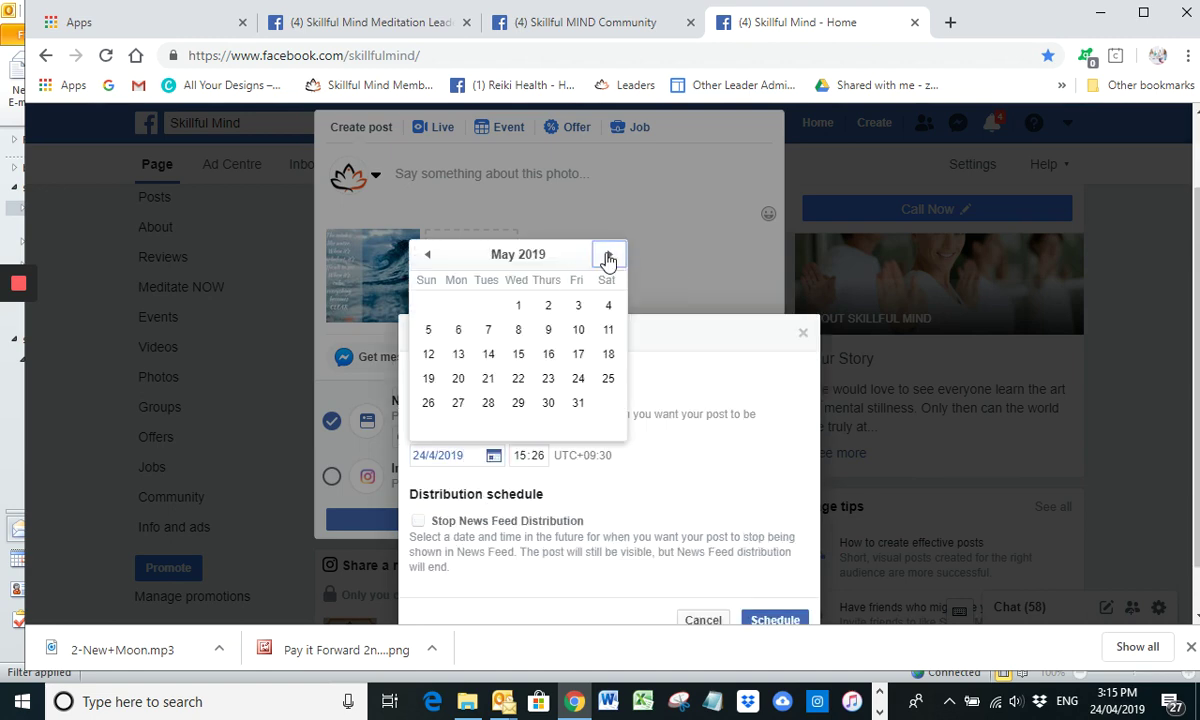
{"action": "left_click", "coordinate": [518, 329]}
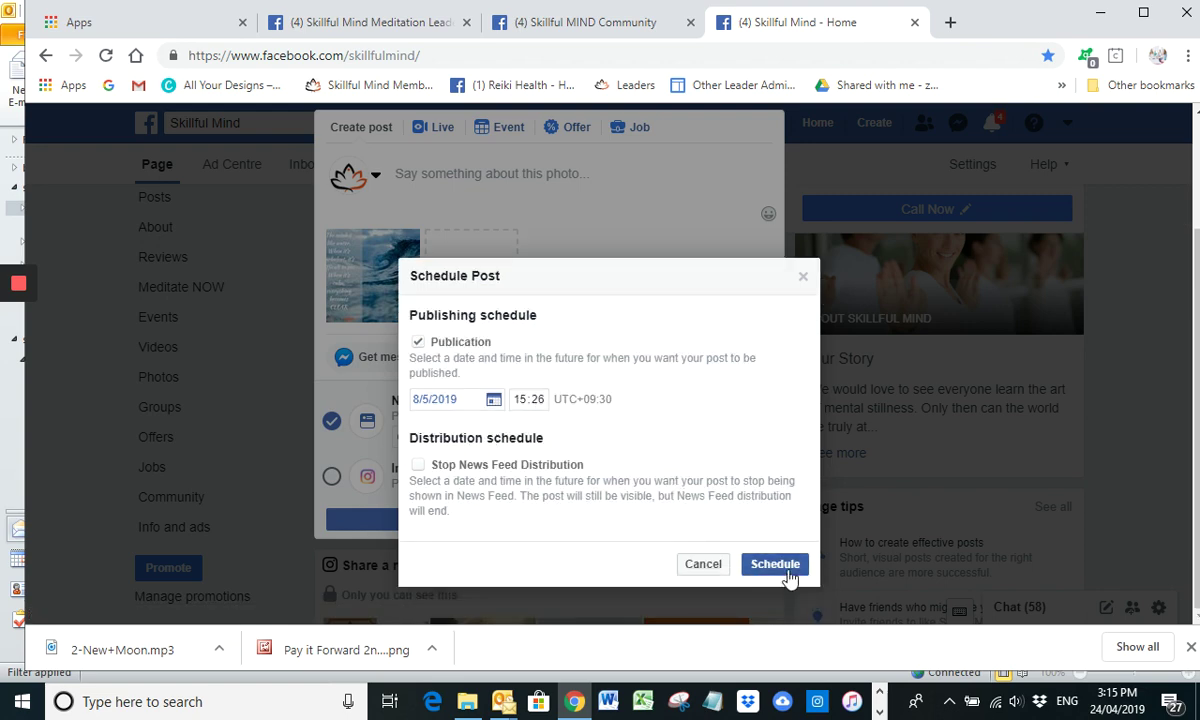
{"action": "left_click", "coordinate": [777, 565]}
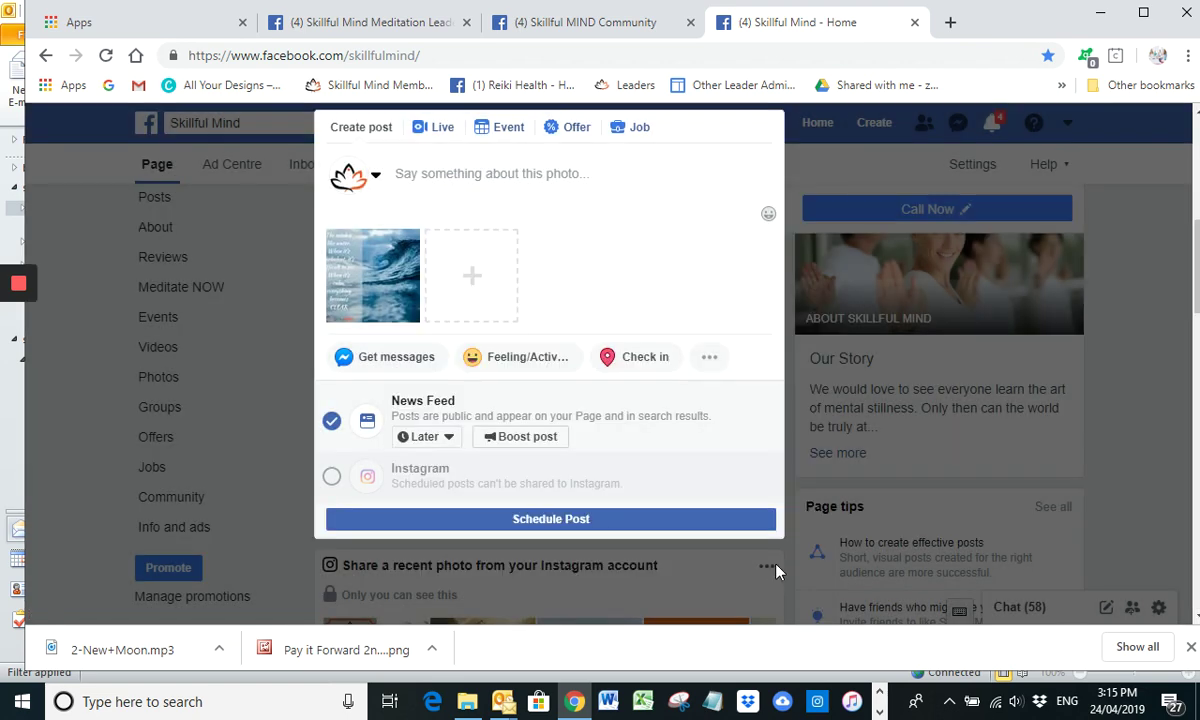
{"action": "left_click", "coordinate": [576, 520]}
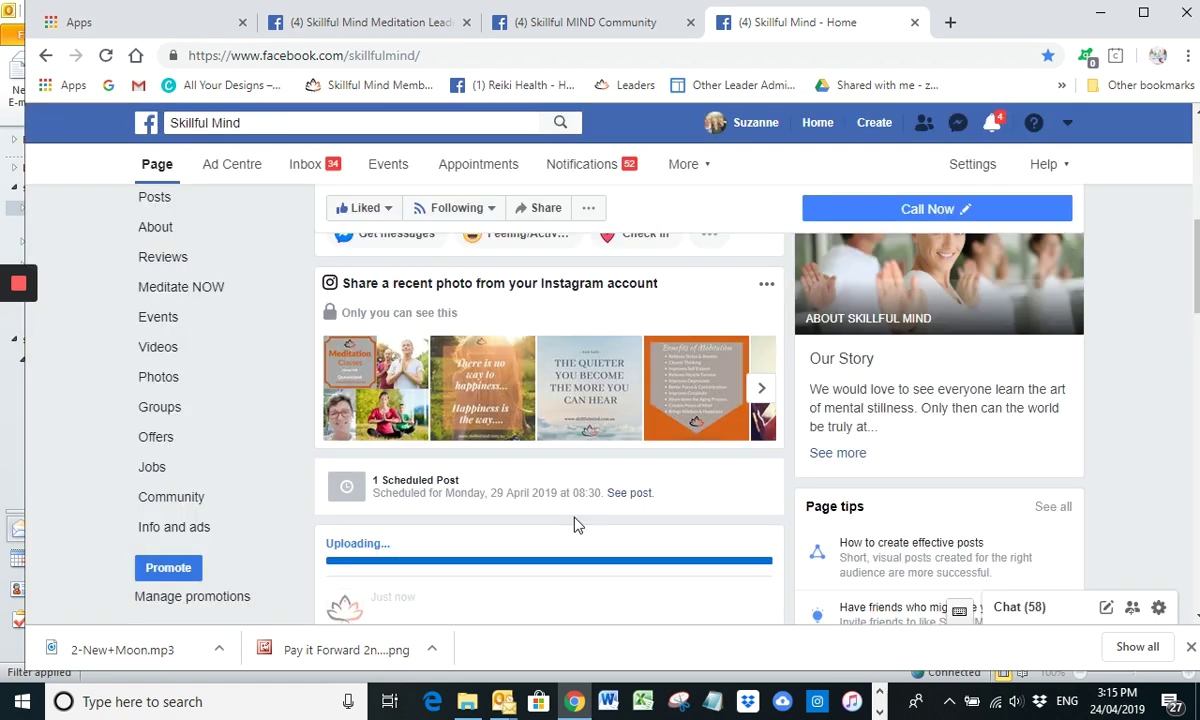
- Review the Skillful Mind page's feed to check its scheduled posts
{"action": "scroll", "coordinate": [630, 522], "scroll_direction": "down", "scroll_amount": 3}
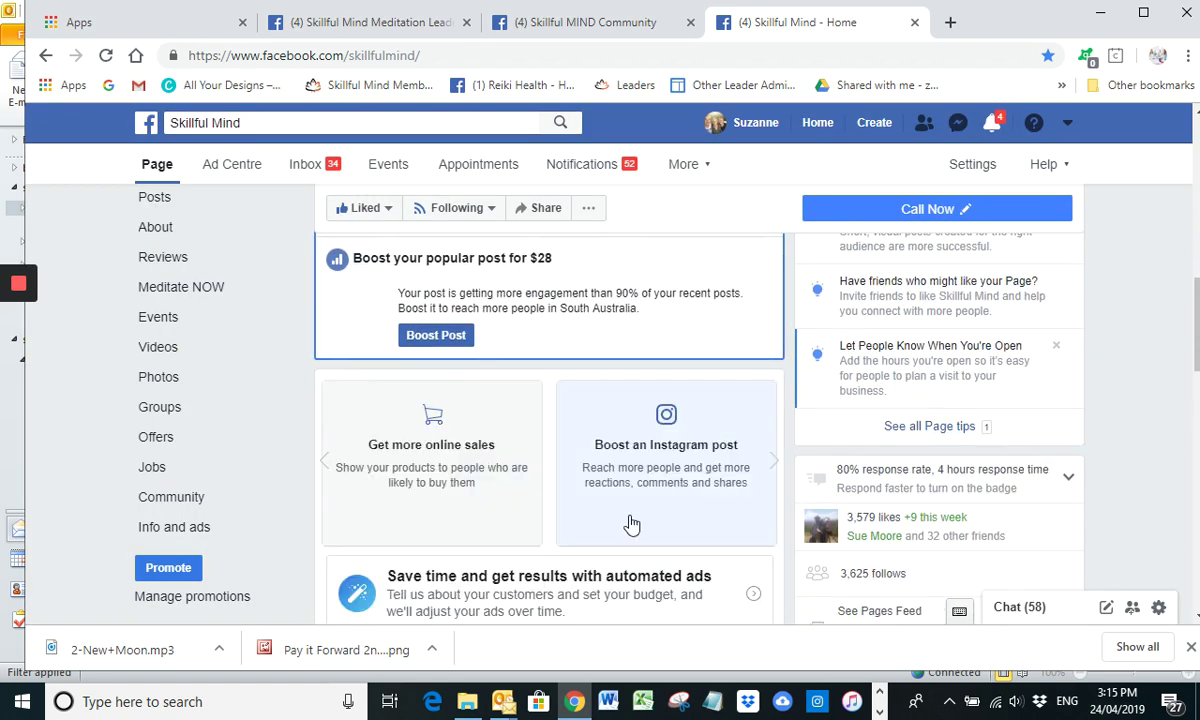
{"action": "scroll", "coordinate": [630, 522], "scroll_direction": "up", "scroll_amount": 3}
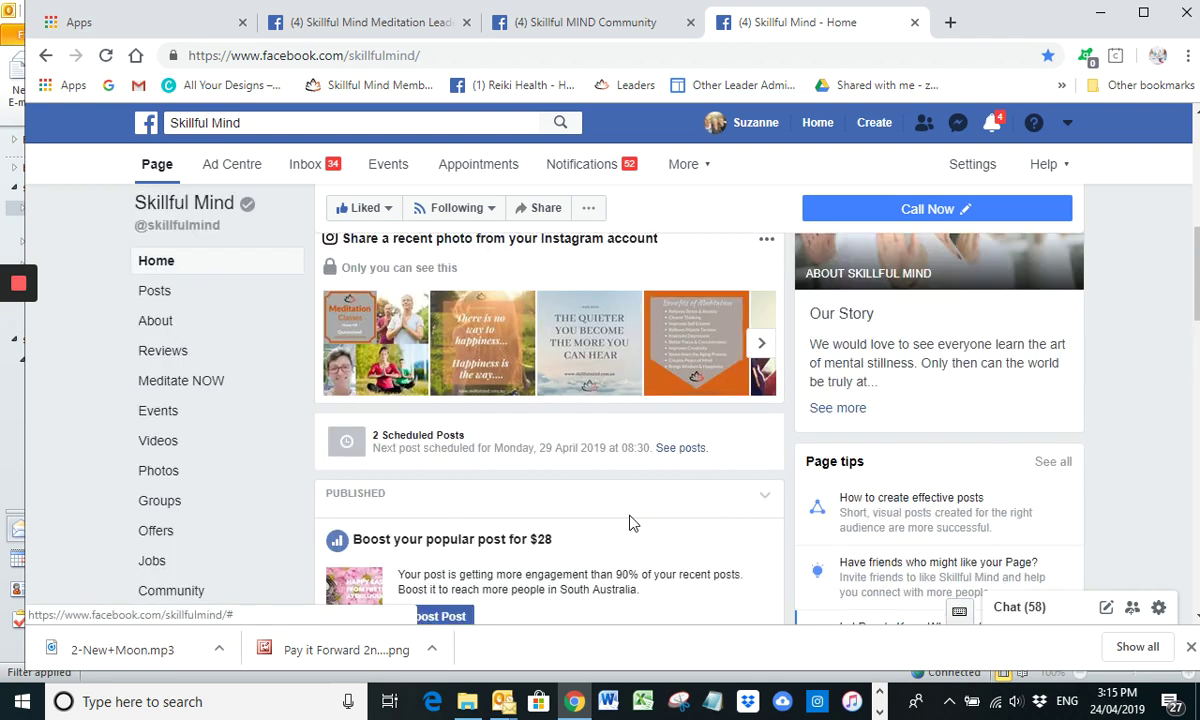
{"action": "scroll", "coordinate": [568, 461], "scroll_direction": "up", "scroll_amount": 2}
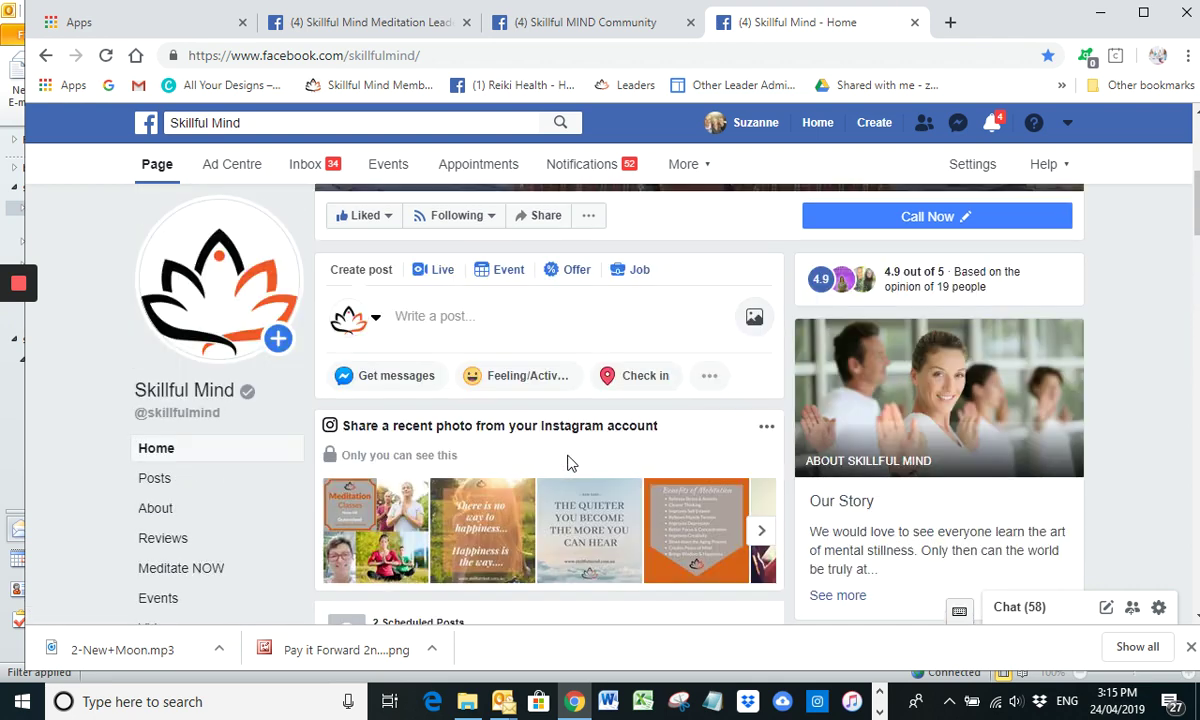
{"action": "scroll", "coordinate": [568, 461], "scroll_direction": "up", "scroll_amount": 4}
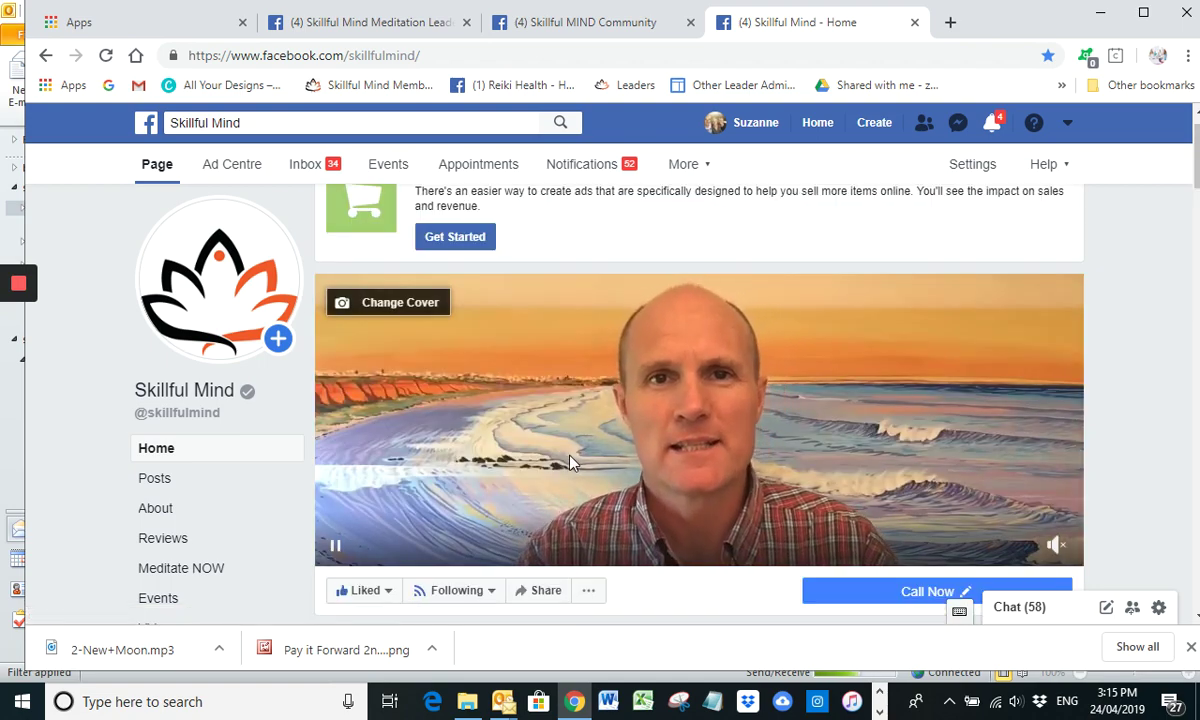
{"action": "scroll", "coordinate": [570, 462], "scroll_direction": "down", "scroll_amount": 2}
{"action": "scroll", "coordinate": [555, 445], "scroll_direction": "up", "scroll_amount": 2}
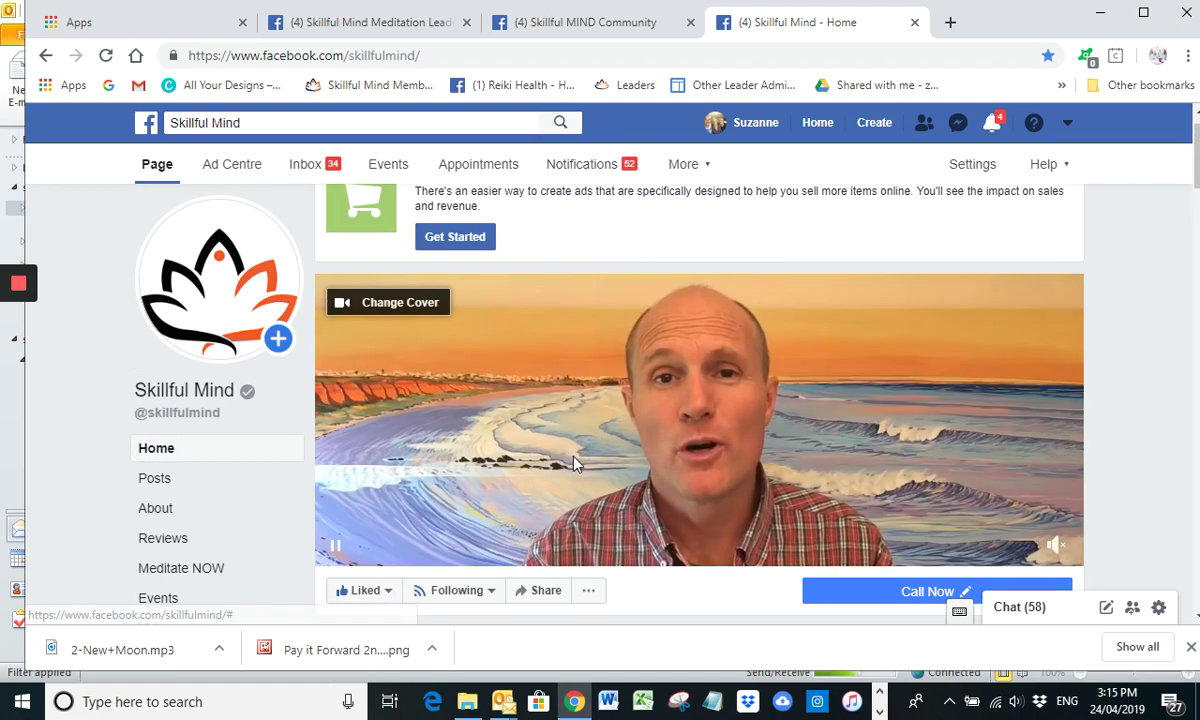
- Switch to the Skillful MIND Community group and immediately publish a photo post with "1.png" from the Advertising Posts folder in Social Media
{"action": "left_click", "coordinate": [330, 26]}
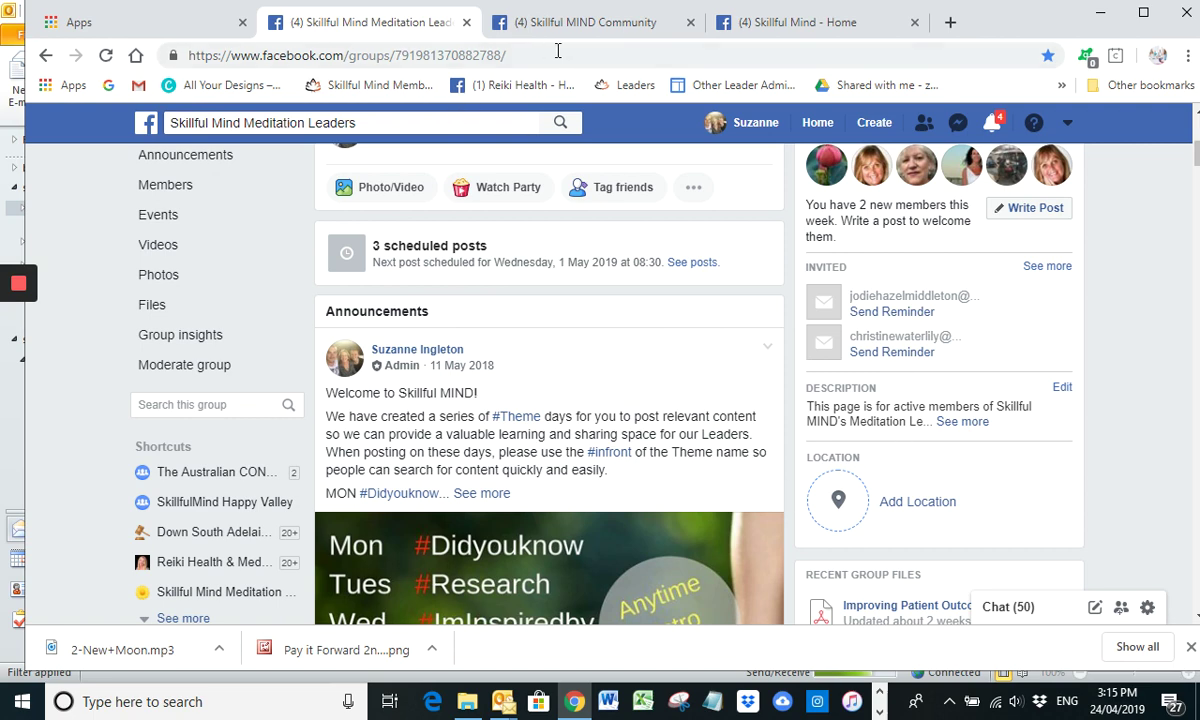
{"action": "left_click", "coordinate": [578, 25]}
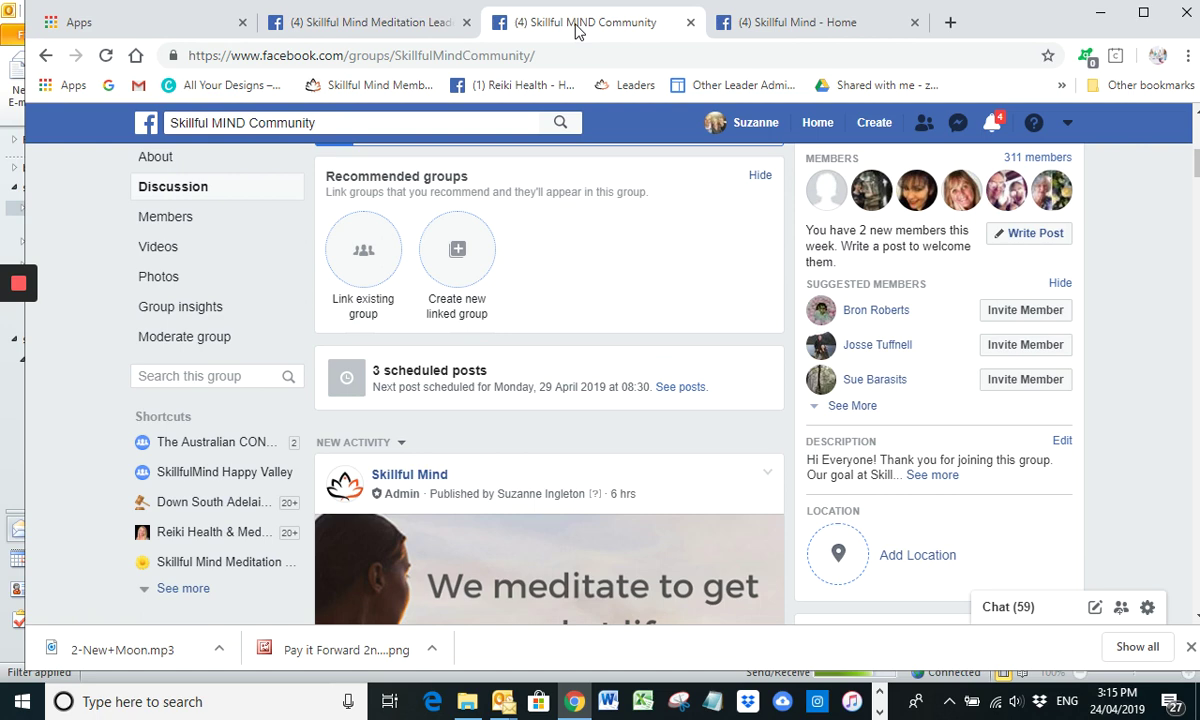
{"action": "scroll", "coordinate": [445, 387], "scroll_direction": "up", "scroll_amount": 3}
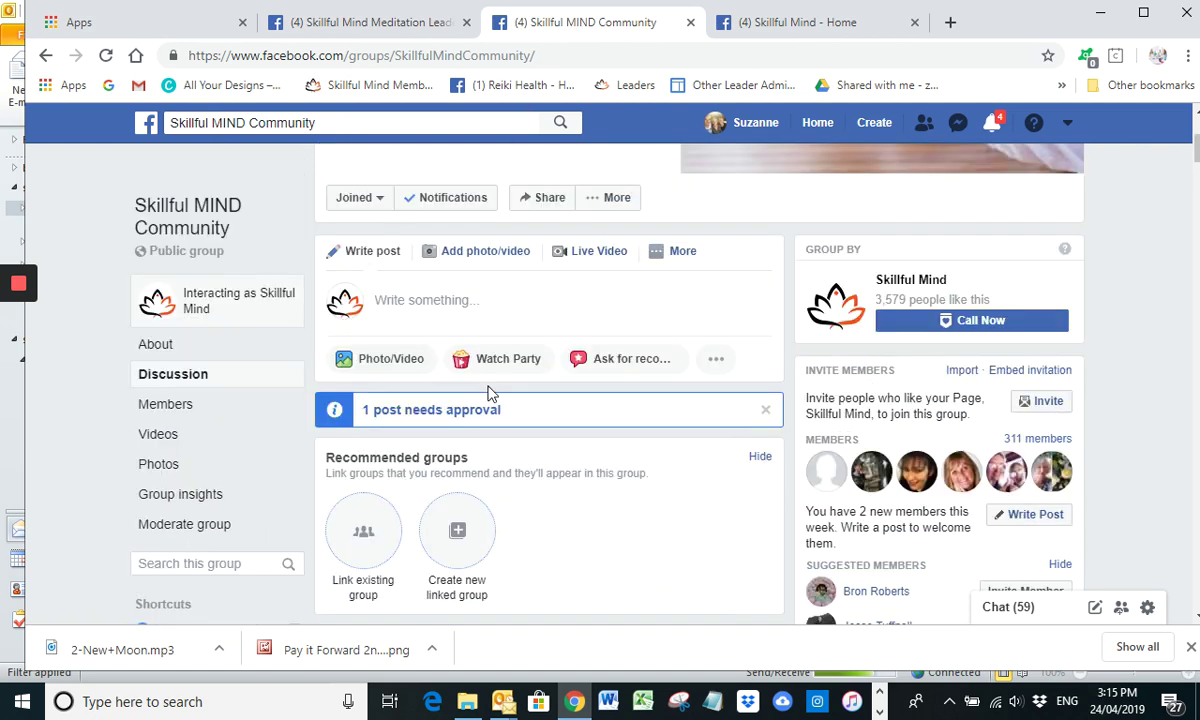
{"action": "left_click", "coordinate": [390, 362]}
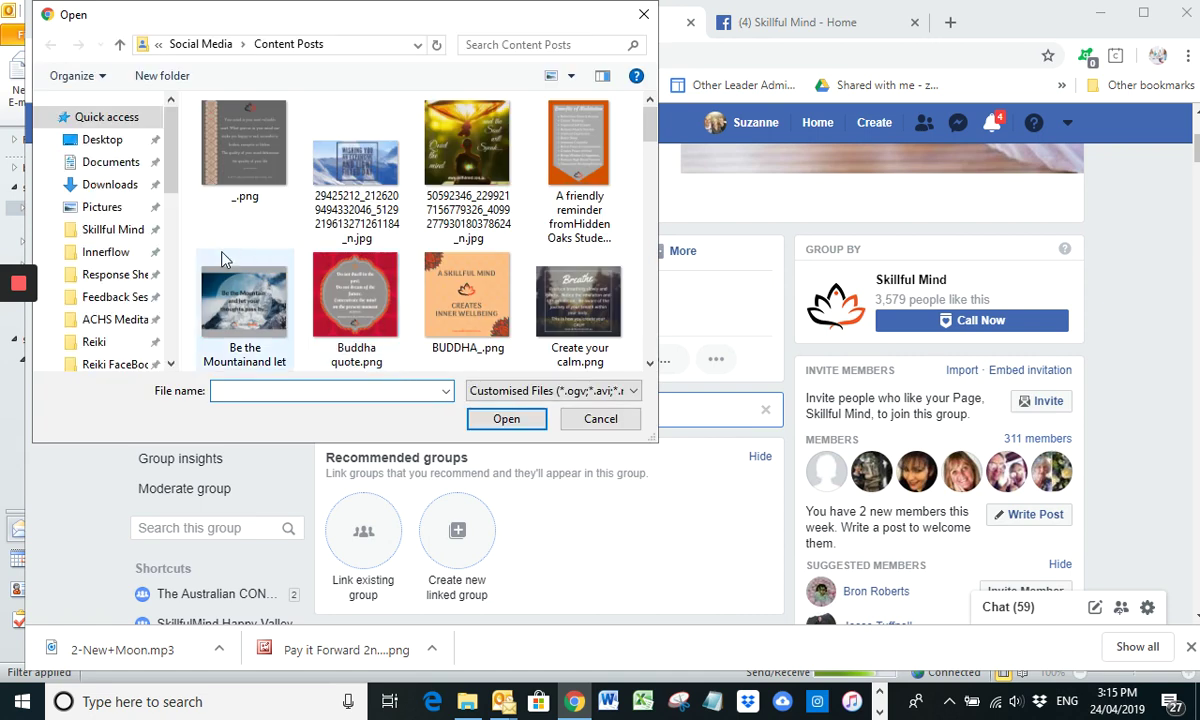
{"action": "left_click", "coordinate": [200, 44]}
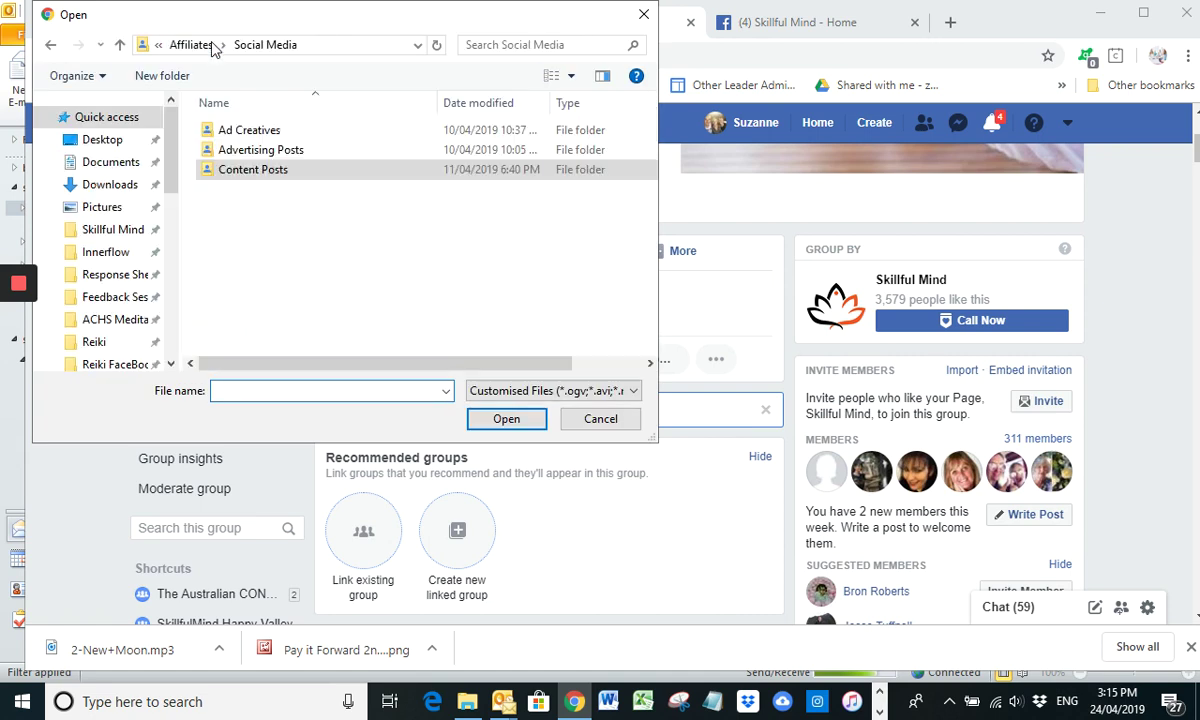
{"action": "double_click", "coordinate": [299, 152]}
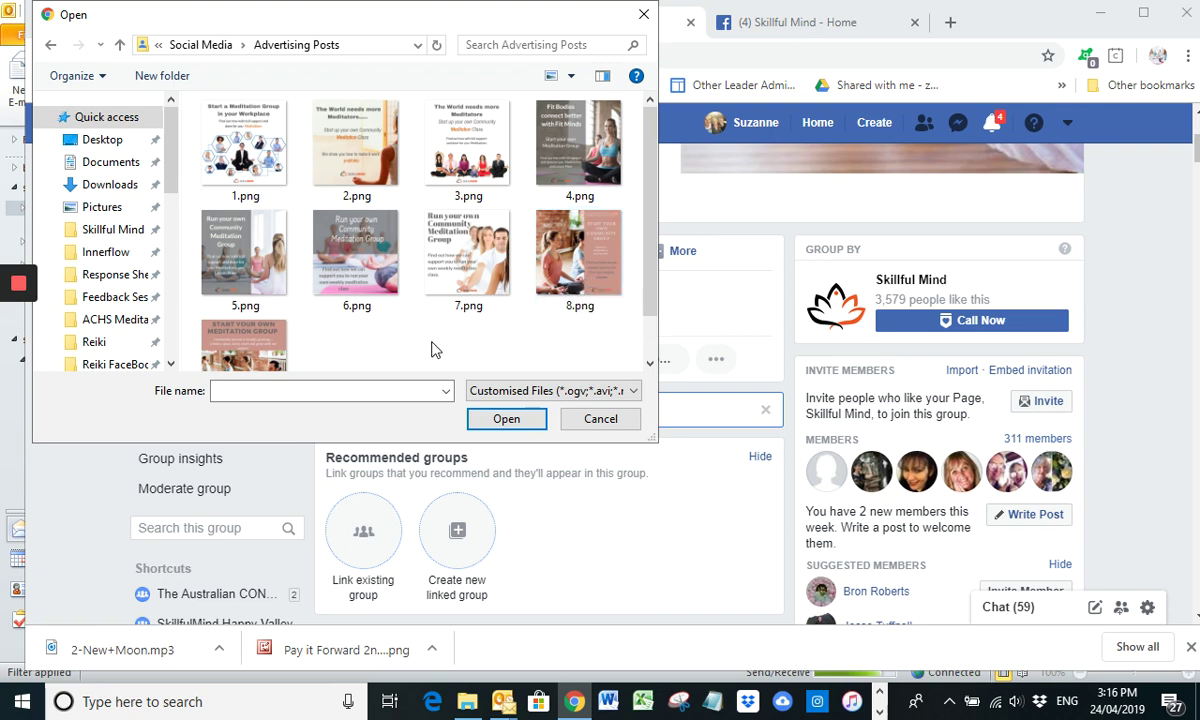
{"action": "left_click", "coordinate": [265, 170]}
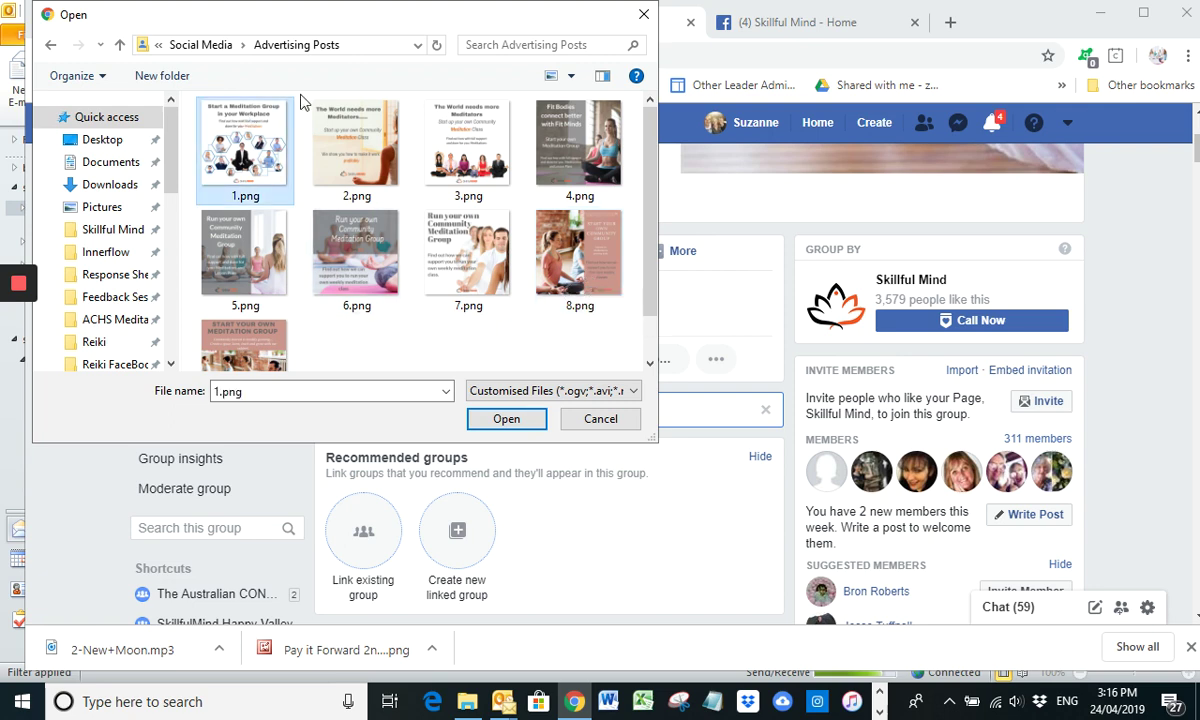
{"action": "left_click", "coordinate": [538, 416]}
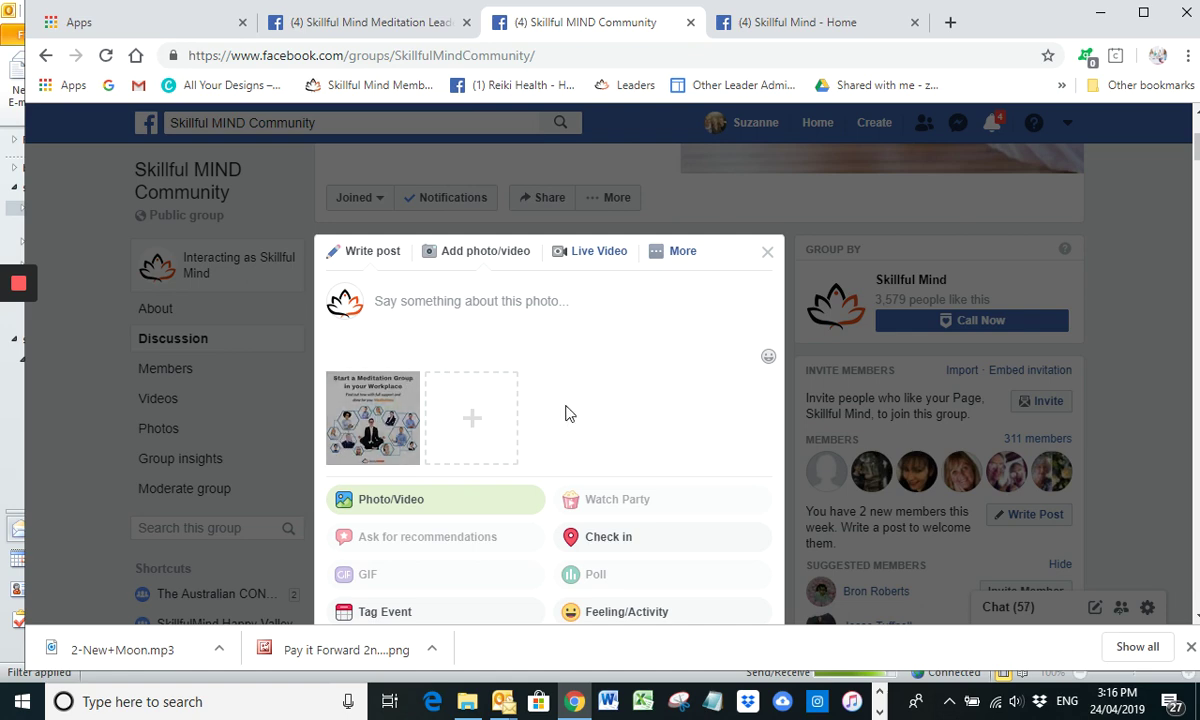
{"action": "scroll", "coordinate": [700, 430], "scroll_direction": "down", "scroll_amount": 2}
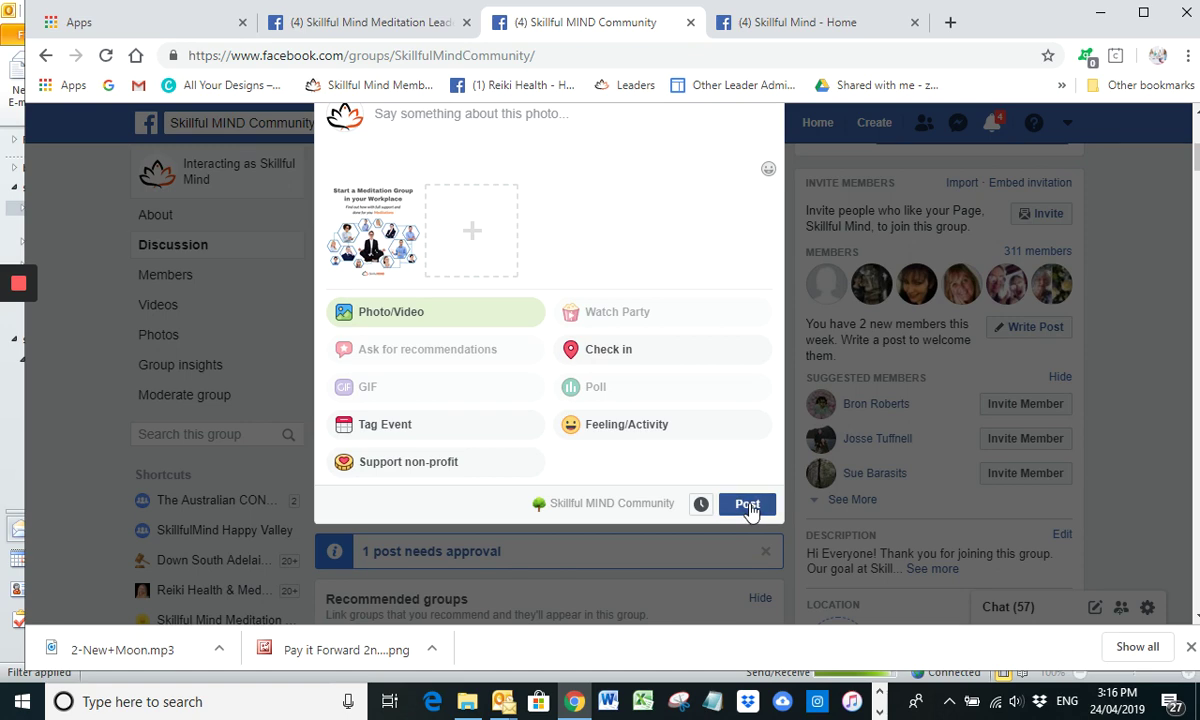
{"action": "left_click", "coordinate": [751, 508]}
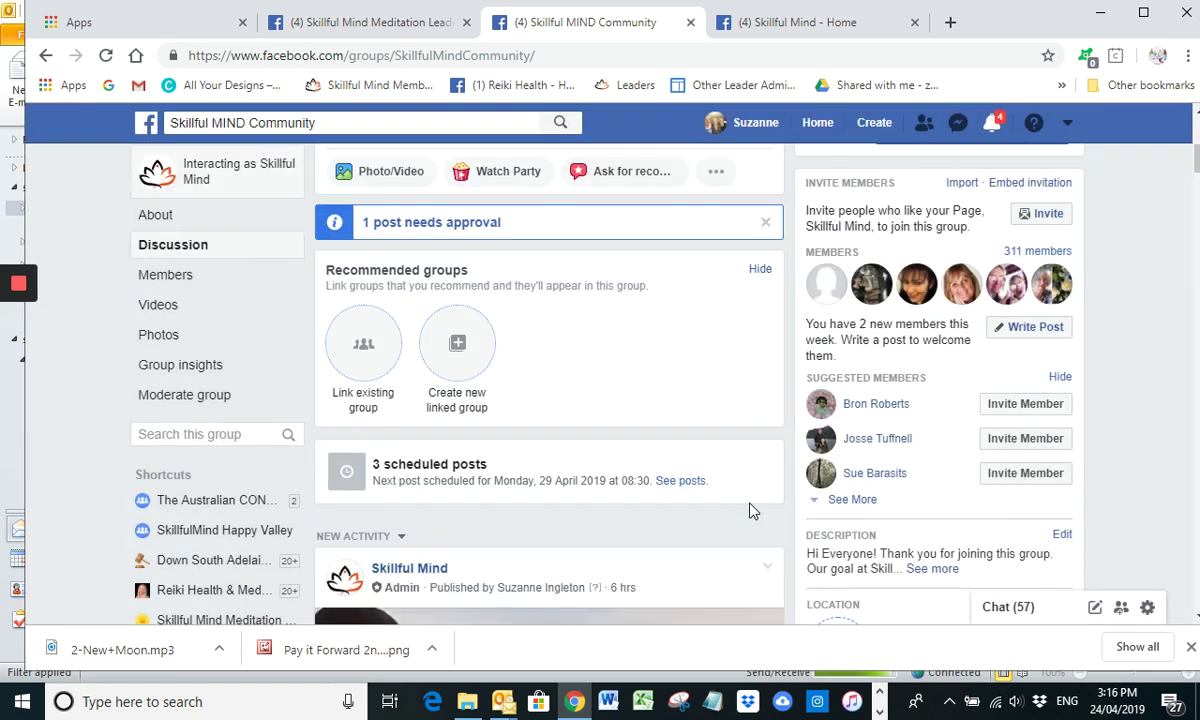
- Examine the newly published workplace meditation image post in the Skillful MIND Community feed
{"action": "scroll", "coordinate": [640, 401], "scroll_direction": "down", "scroll_amount": 3}
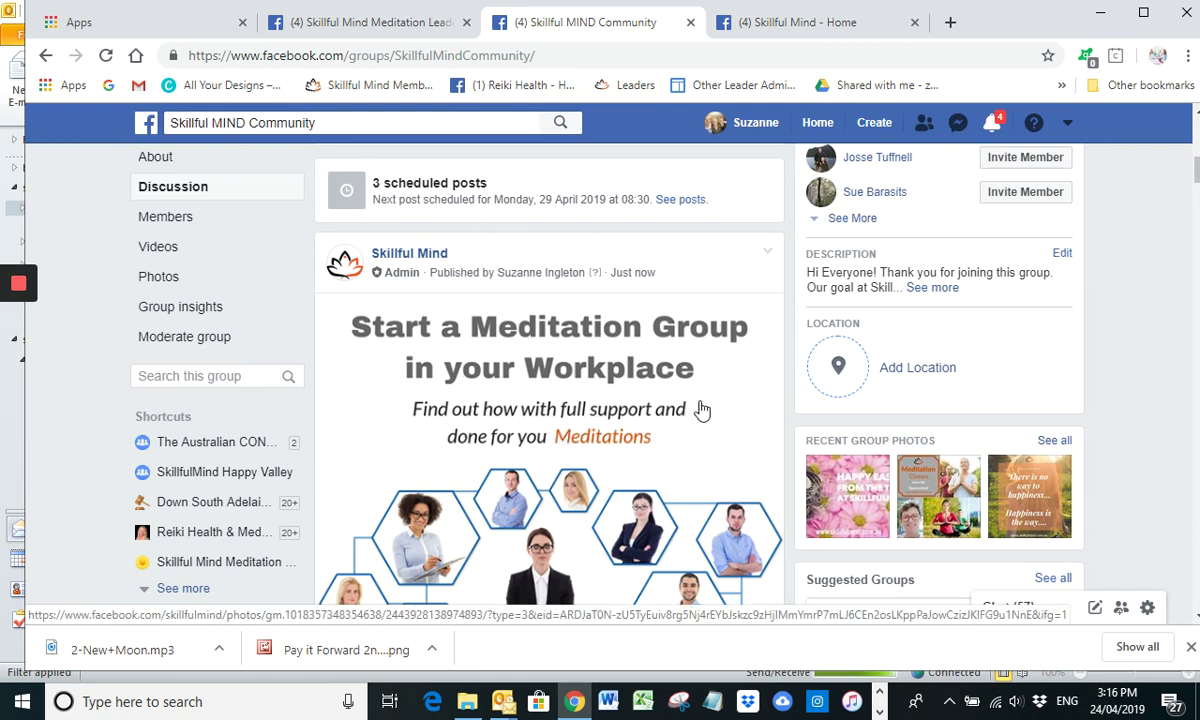
{"action": "scroll", "coordinate": [704, 383], "scroll_direction": "down", "scroll_amount": 1}
{"action": "scroll", "coordinate": [707, 385], "scroll_direction": "down", "scroll_amount": 2}
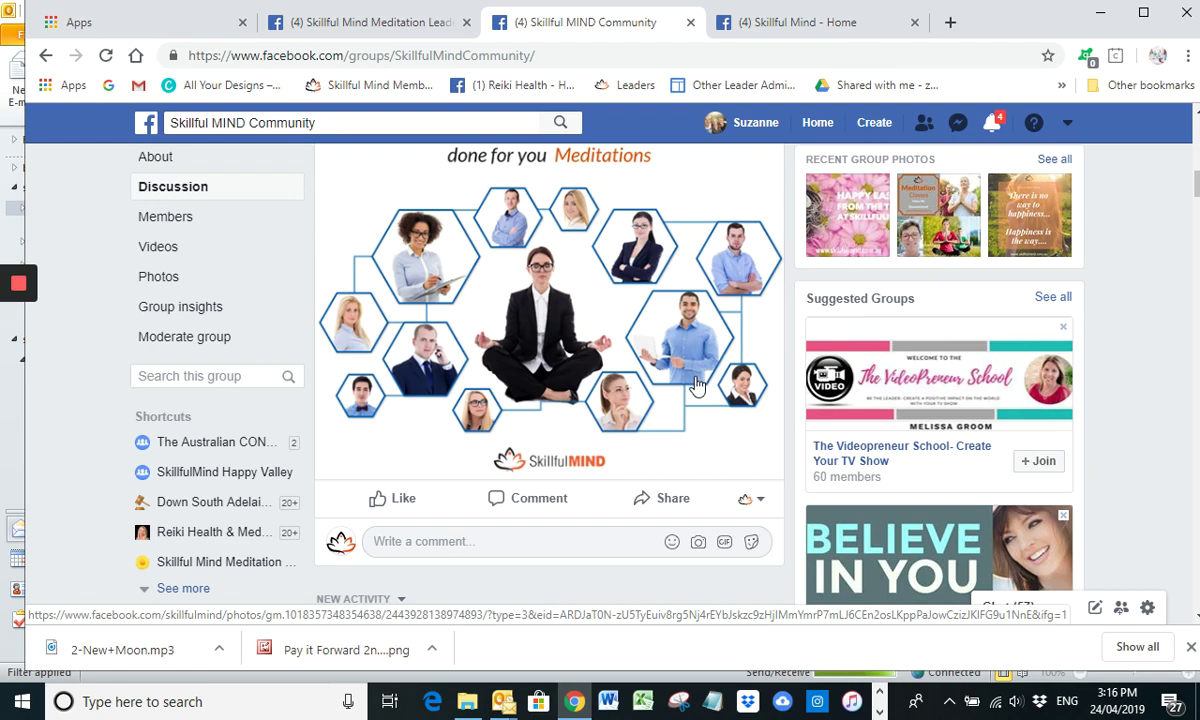
{"action": "scroll", "coordinate": [699, 387], "scroll_direction": "up", "scroll_amount": 4}
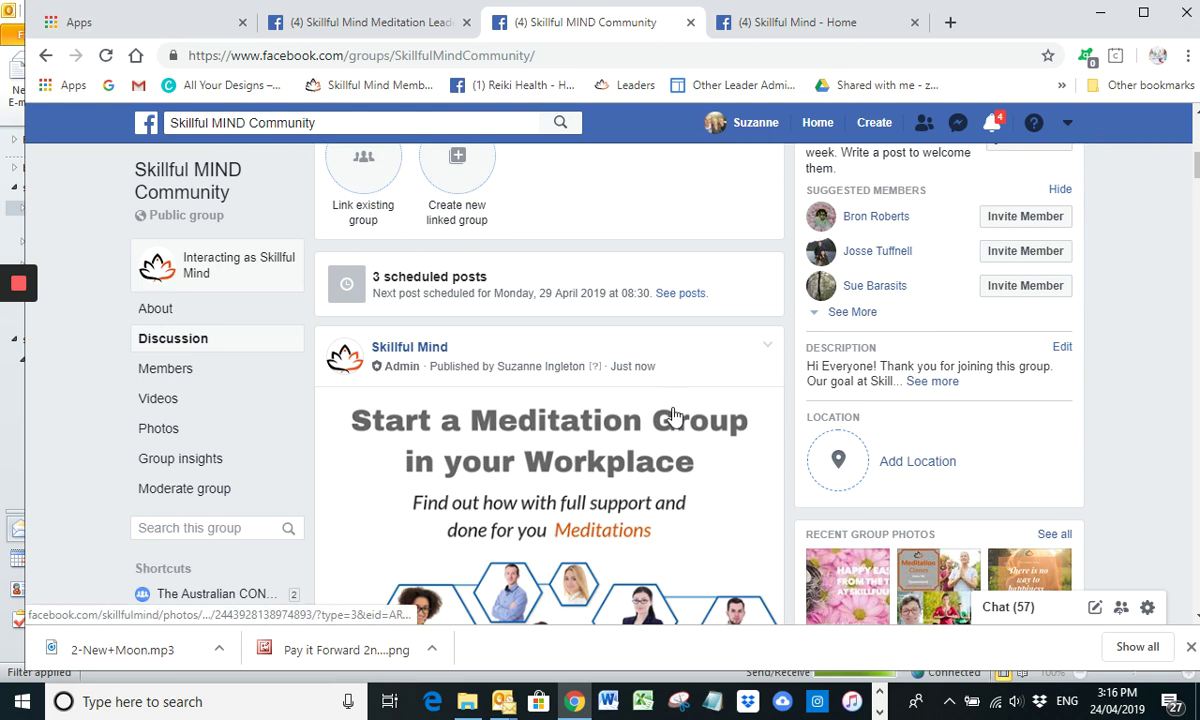
{"action": "scroll", "coordinate": [660, 437], "scroll_direction": "up", "scroll_amount": 2}
{"action": "scroll", "coordinate": [660, 437], "scroll_direction": "down", "scroll_amount": 2}
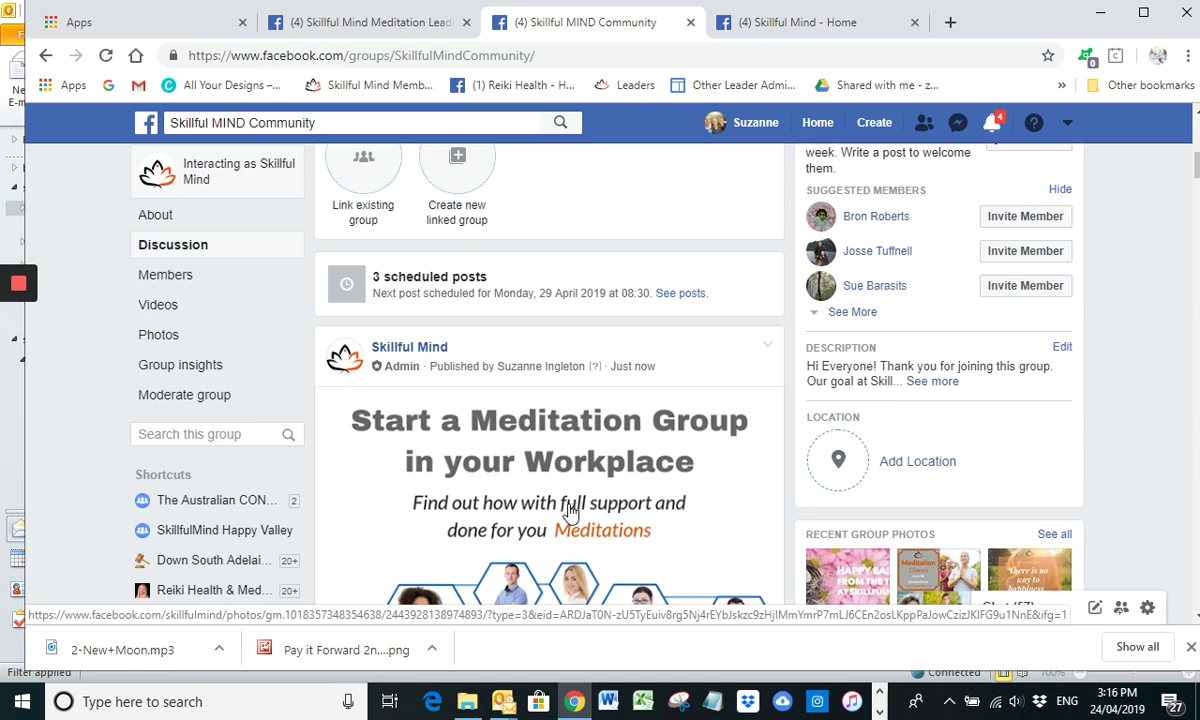
{"action": "scroll", "coordinate": [565, 480], "scroll_direction": "down", "scroll_amount": 2}
{"action": "scroll", "coordinate": [588, 415], "scroll_direction": "down", "scroll_amount": 2}
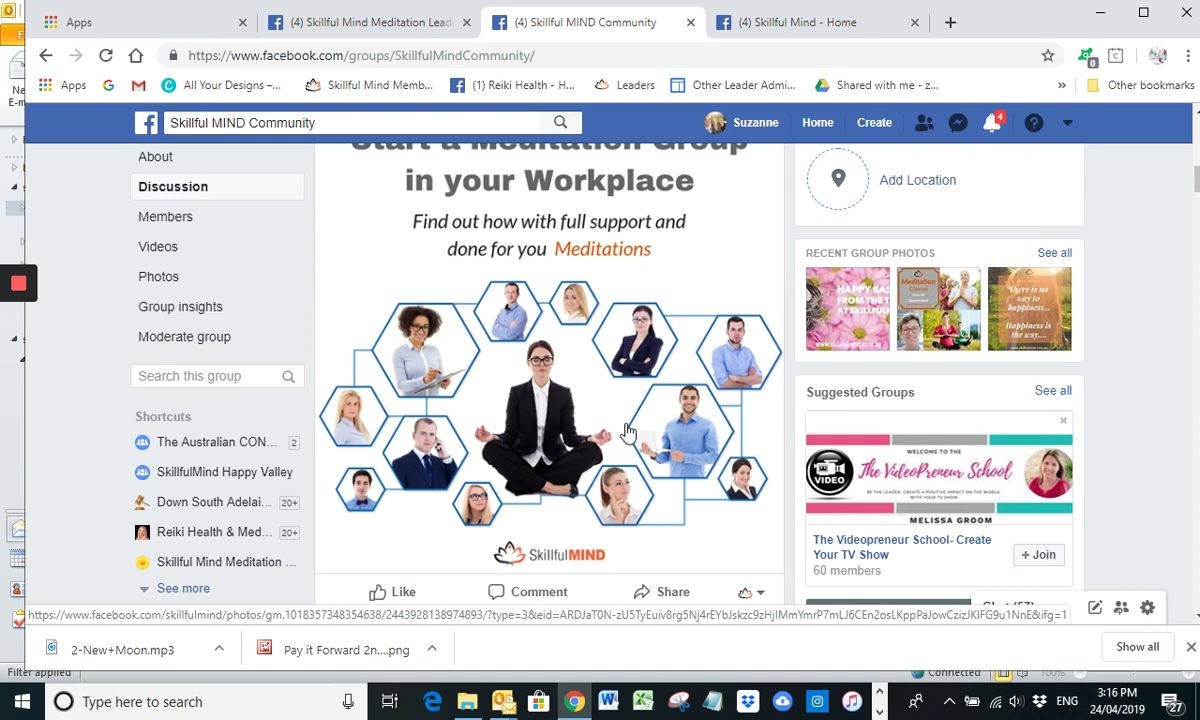
{"action": "scroll", "coordinate": [627, 431], "scroll_direction": "down", "scroll_amount": 1}
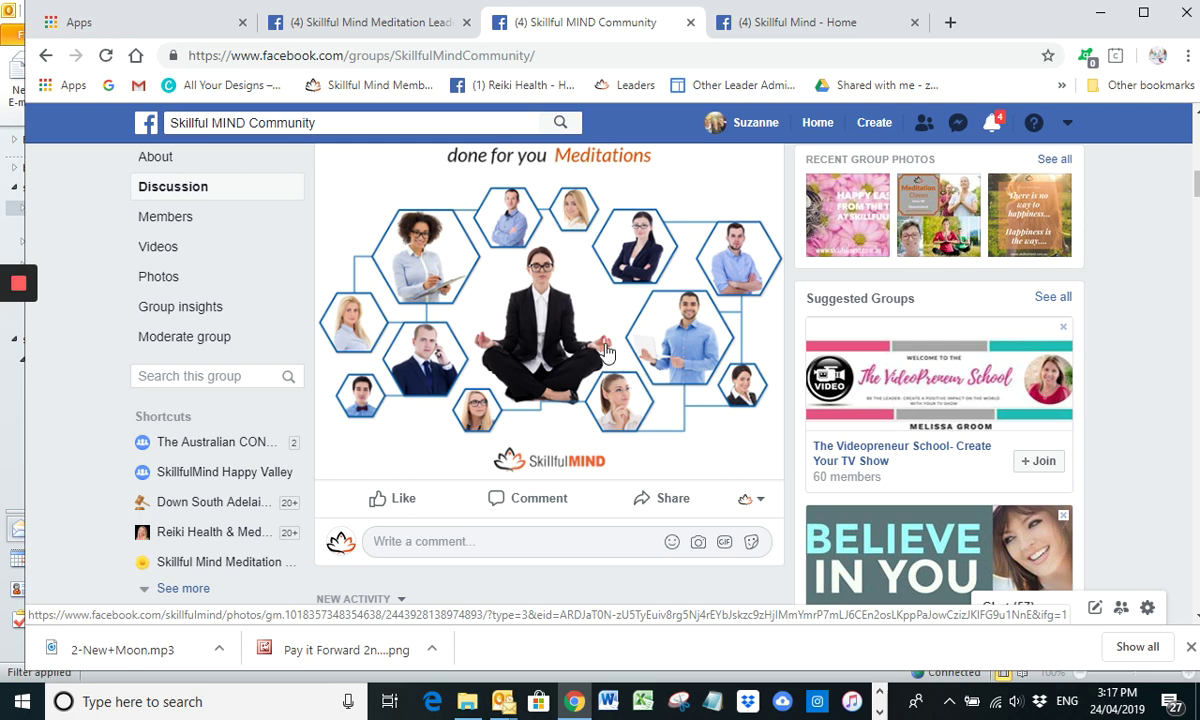
{"action": "scroll", "coordinate": [611, 350], "scroll_direction": "up", "scroll_amount": 2}
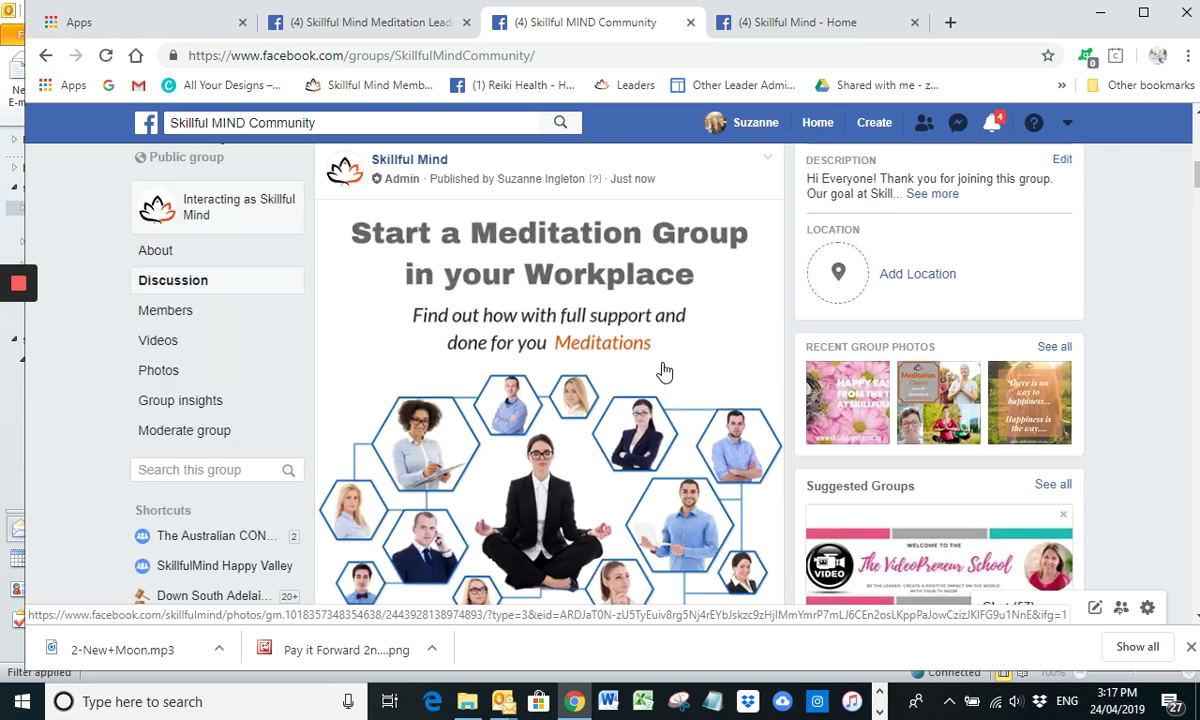